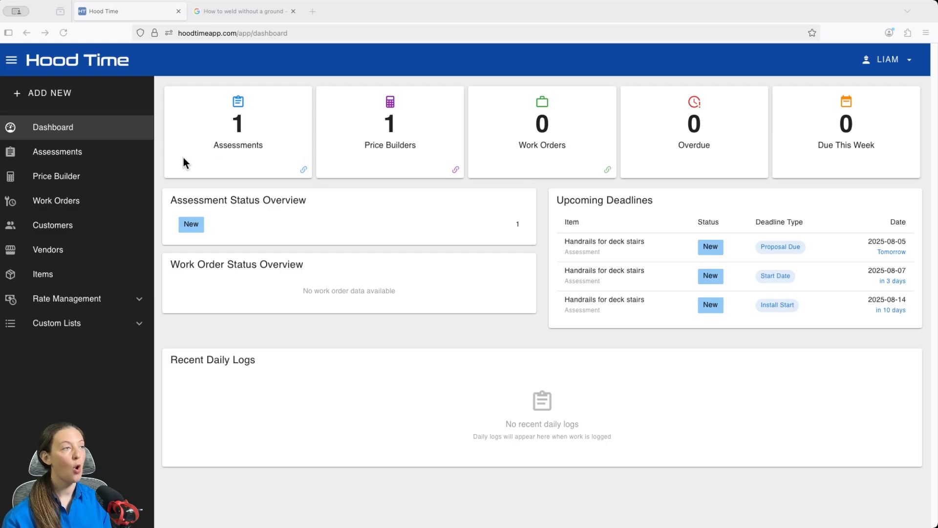
Start a new assessment and view the available status options
click(59, 161)
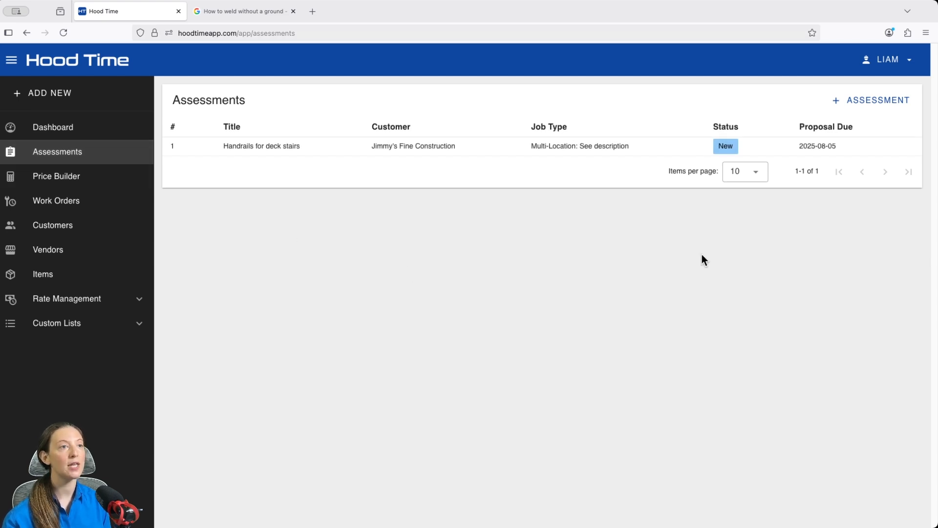
click(871, 105)
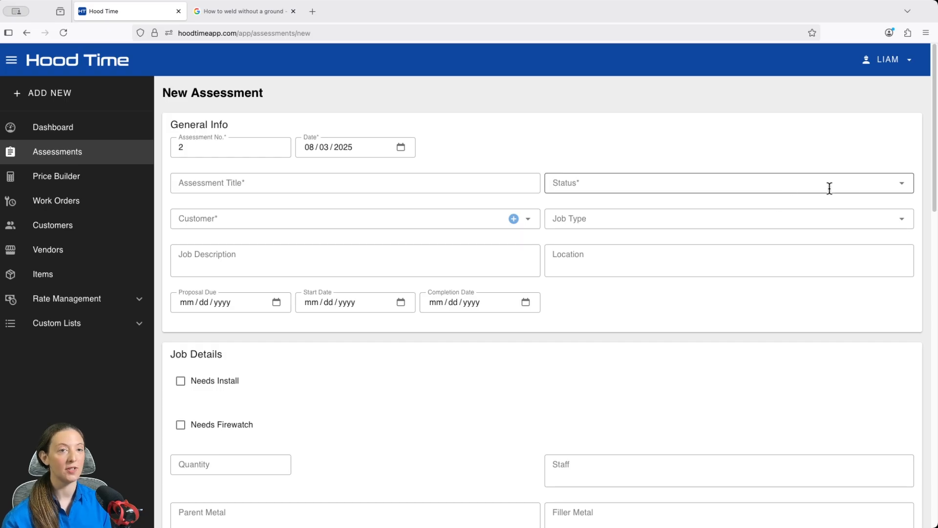
click(900, 192)
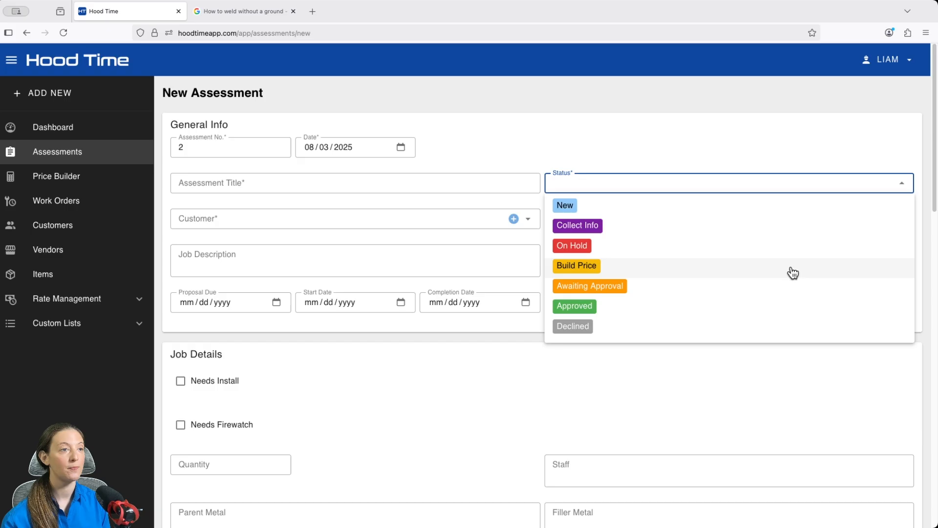
In the custom assessment statuses list, move Build Price above On Hold and view its color choices
click(139, 330)
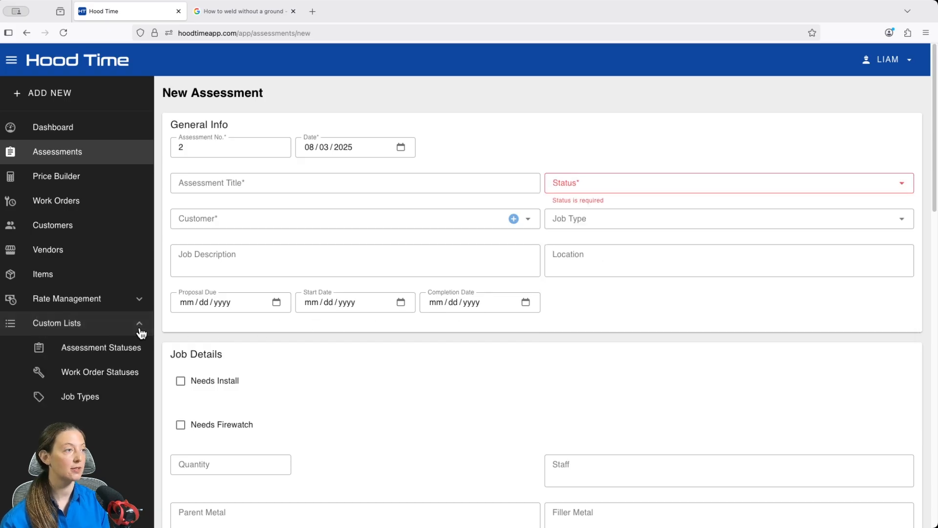
click(118, 350)
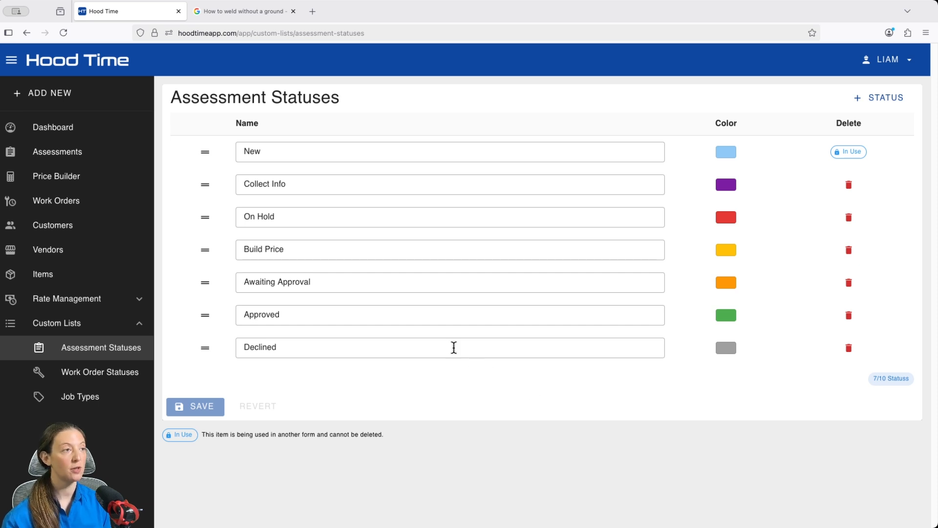
drag(206, 249, 205, 215)
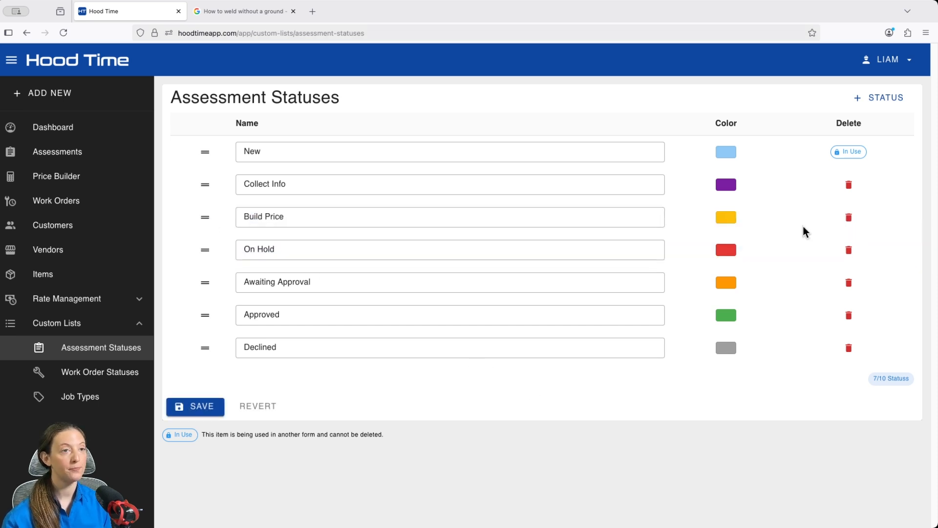
click(726, 218)
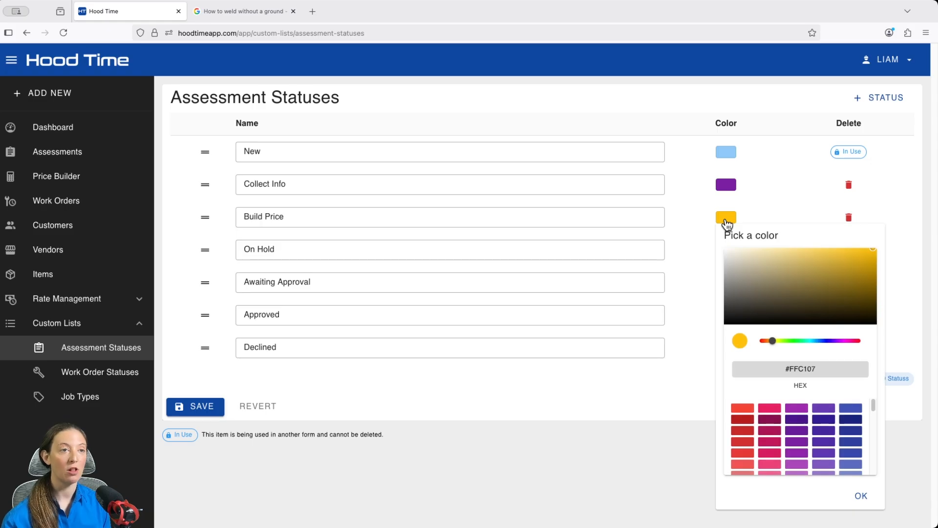
click(669, 390)
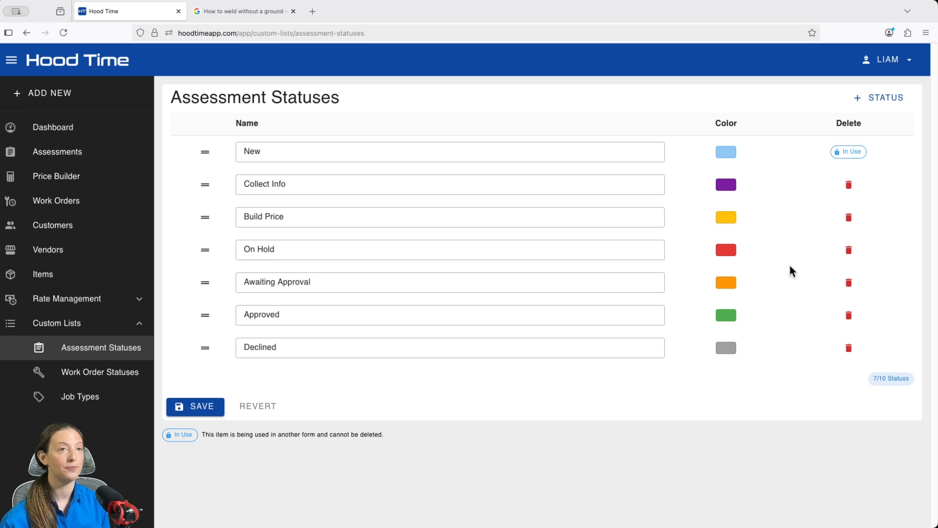
Add a dark magenta assessment status named Visit Site, place it directly below Build Price, and save the list
click(882, 98)
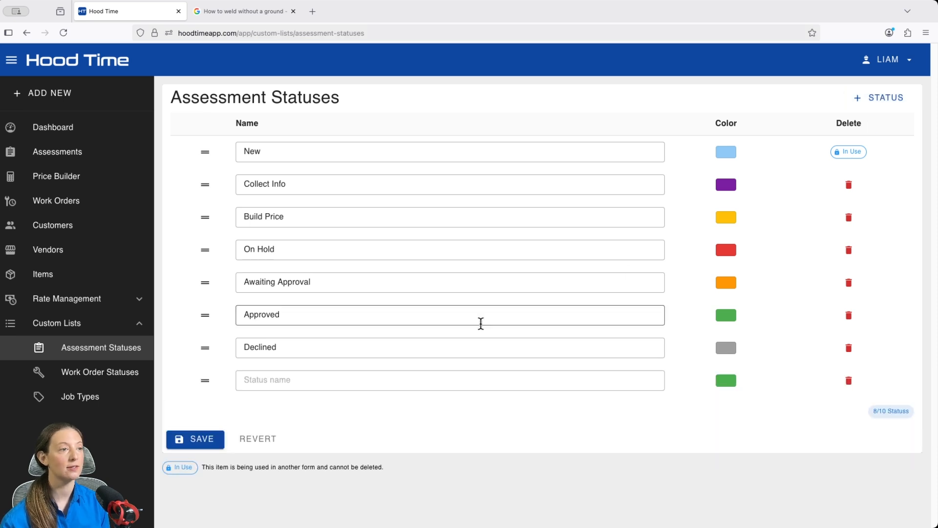
click(415, 376)
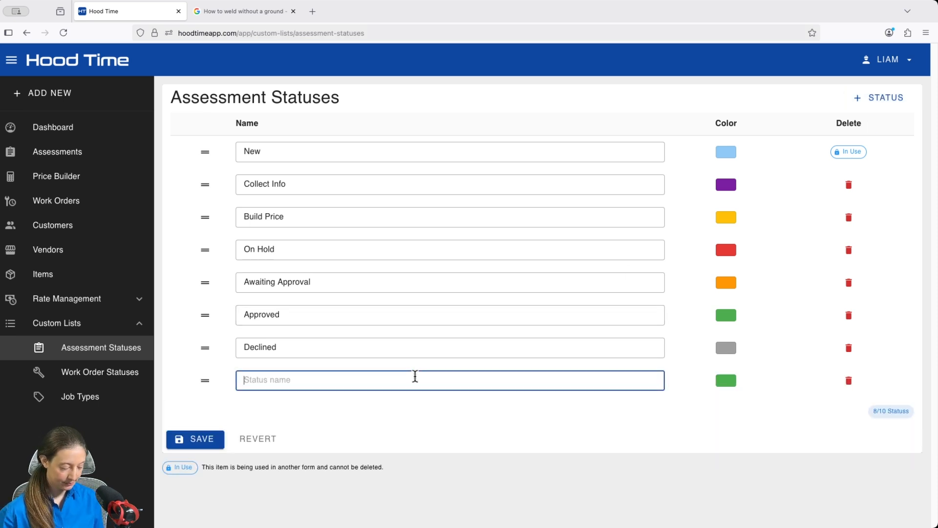
text(Visit Site)
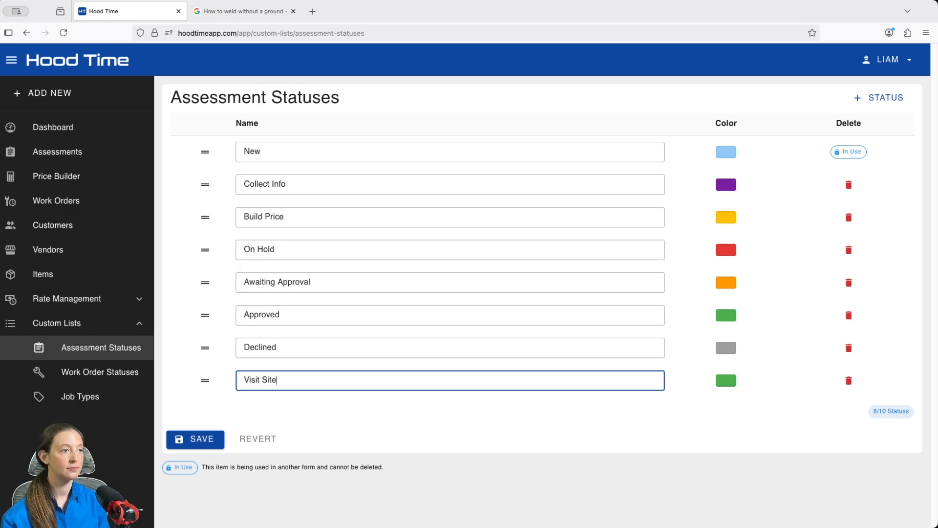
click(722, 384)
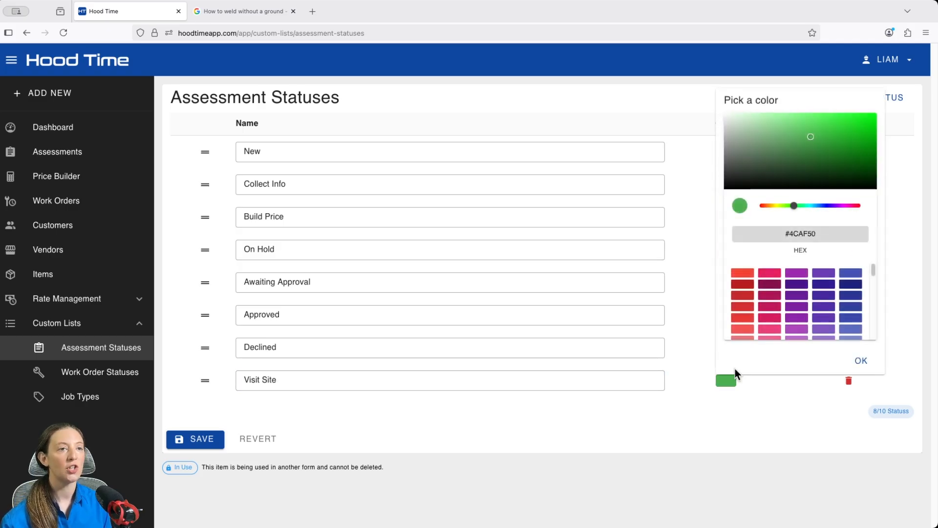
click(768, 285)
click(860, 360)
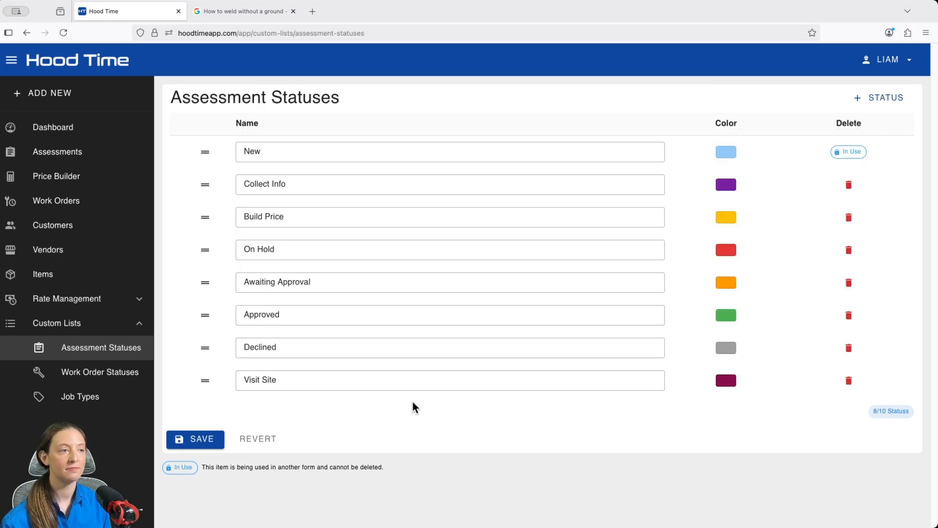
drag(205, 381, 210, 251)
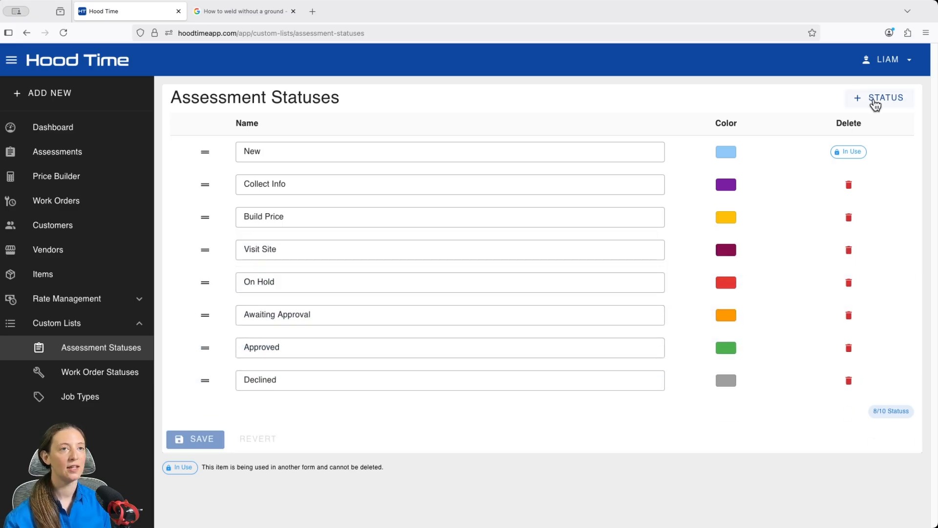
Add a dark blue assessment status named Get Materials, place it directly below Visit Site, and save the list
click(877, 100)
click(480, 407)
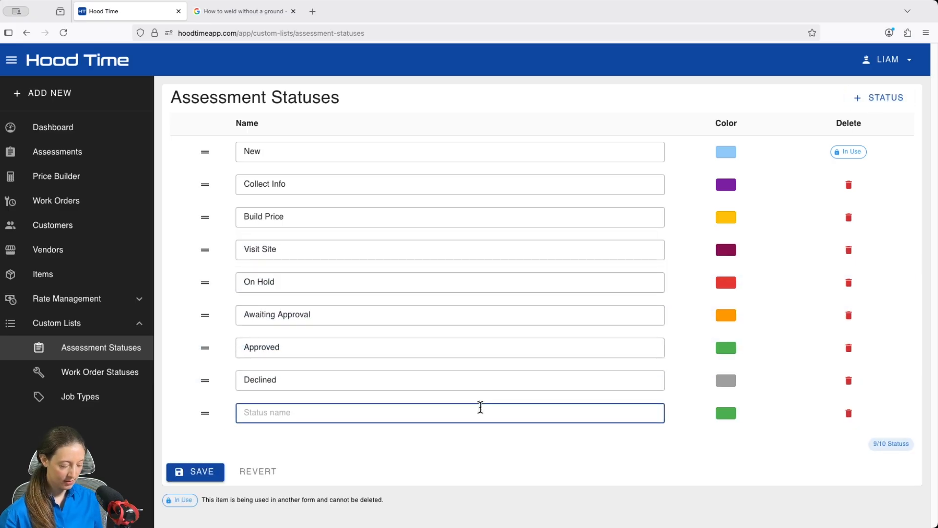
text(Get Materia)
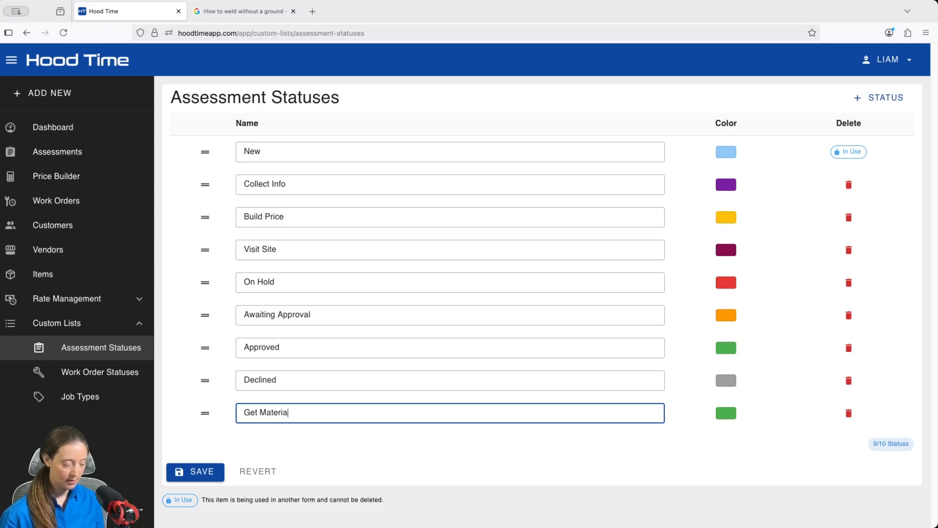
text(ls)
click(725, 419)
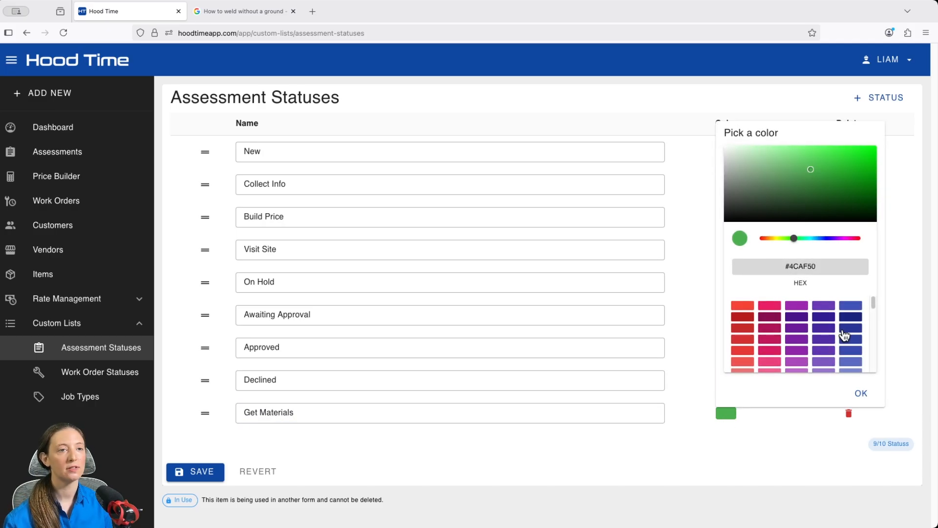
click(850, 328)
click(860, 395)
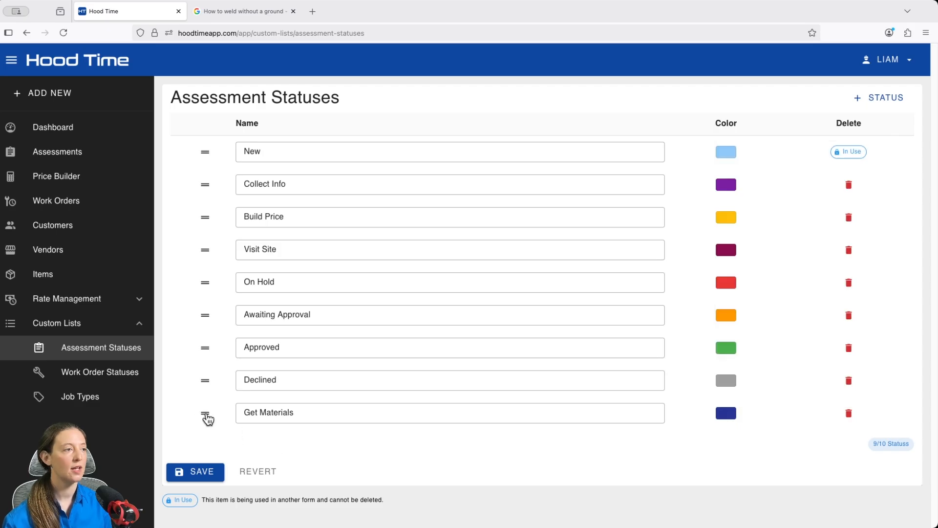
drag(205, 413, 205, 281)
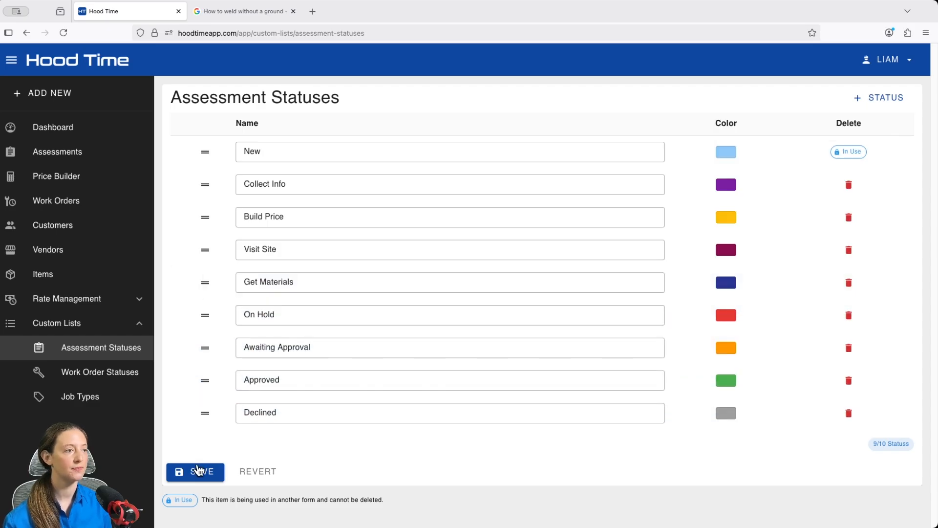
click(198, 472)
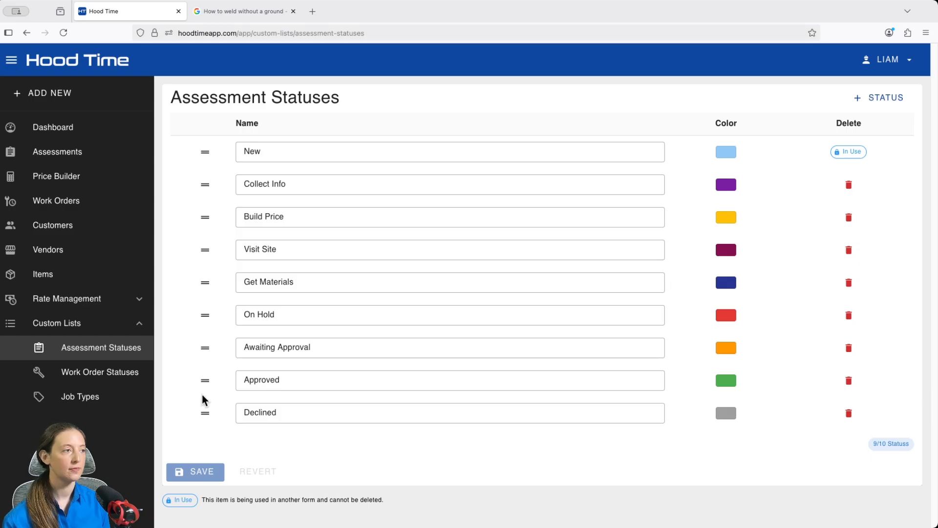
In the custom work order statuses list, rename On Hold to "On Hold: Awaiting Materials"
click(98, 377)
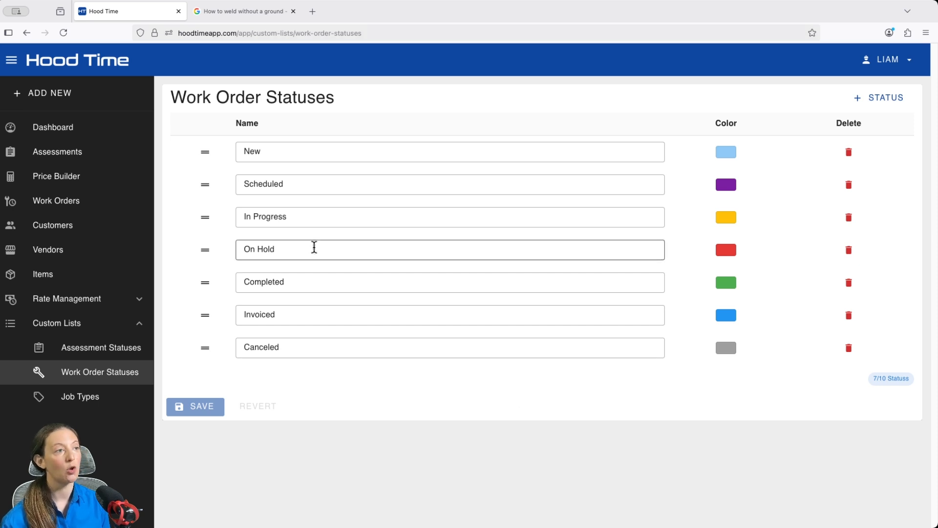
click(313, 248)
text(: A)
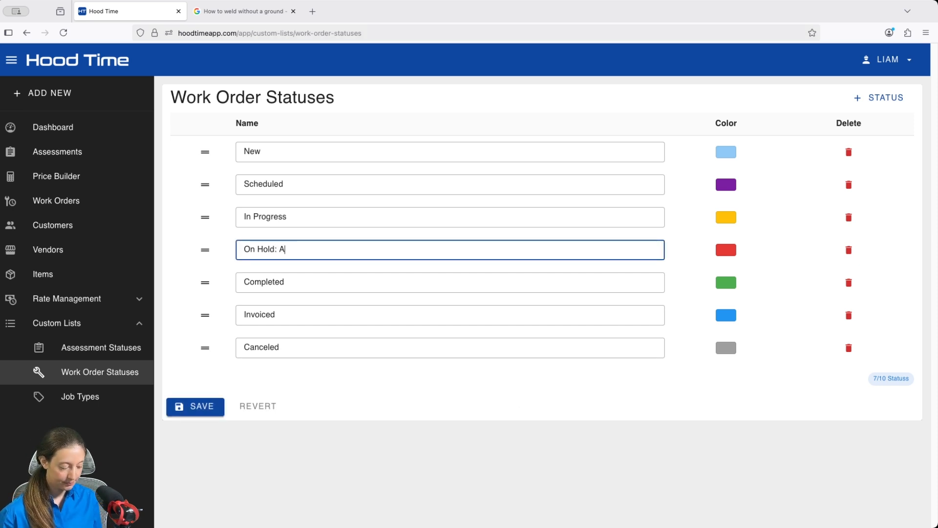
text(waiting Materials)
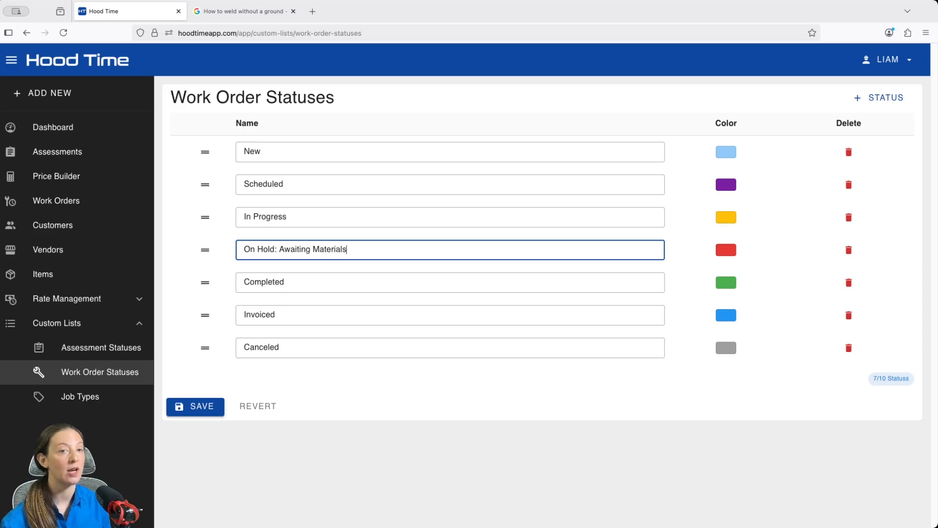
Add a work order status named "On Hold: Awaiting Deposit"
click(881, 101)
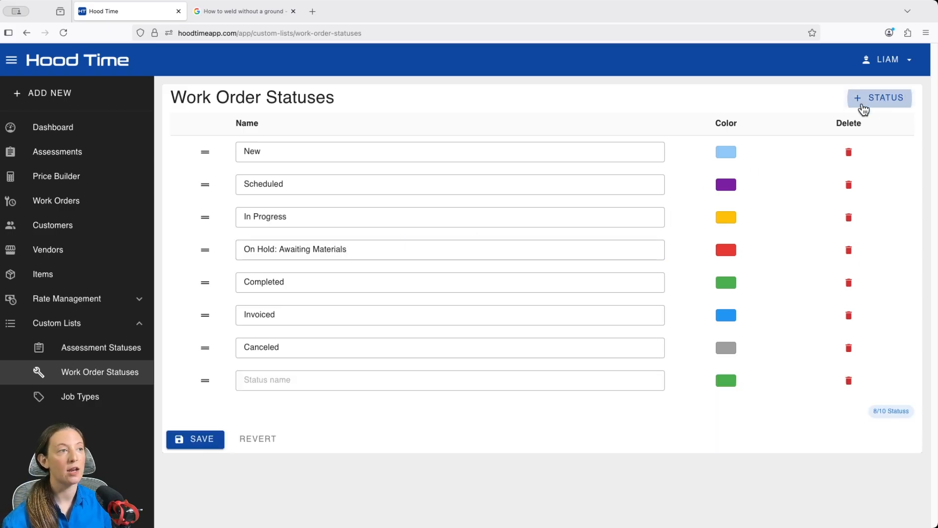
click(426, 373)
text(O)
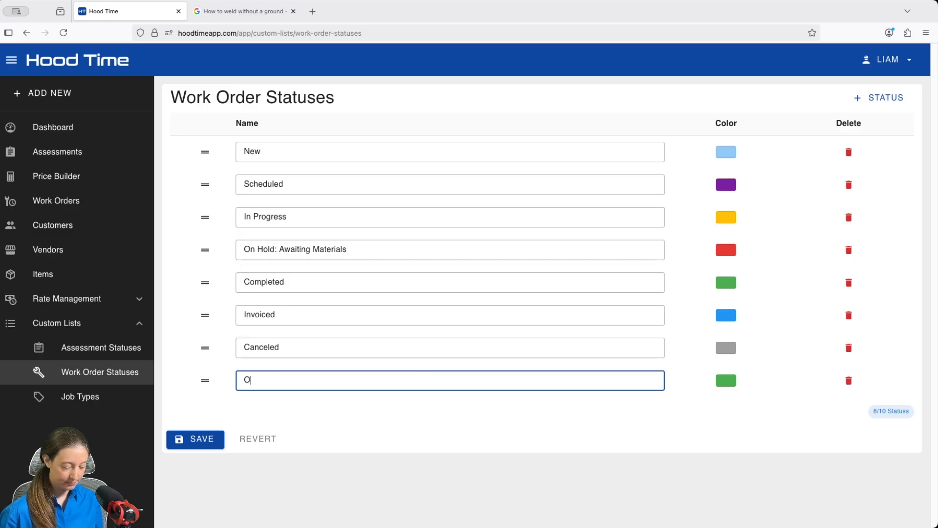
text(n Hold: Awa)
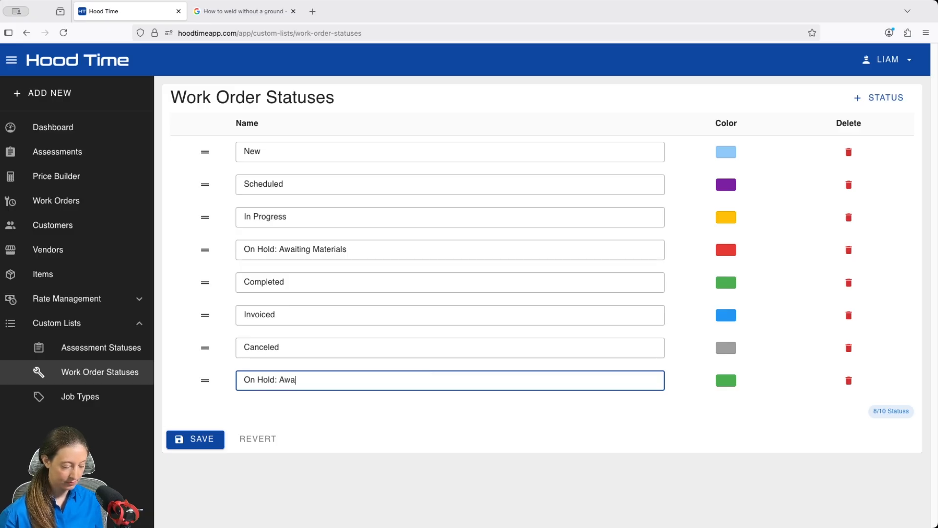
text(iting Deposit)
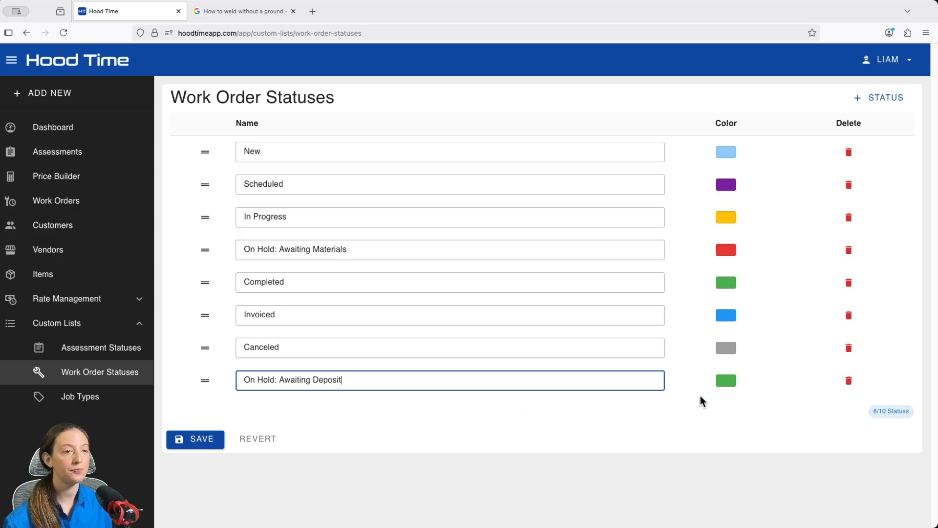
Copy color #E53935 from "On Hold: Awaiting Materials" to "On Hold: Awaiting Deposit", place the latter directly below the former, and save
click(727, 252)
drag(779, 380, 829, 381)
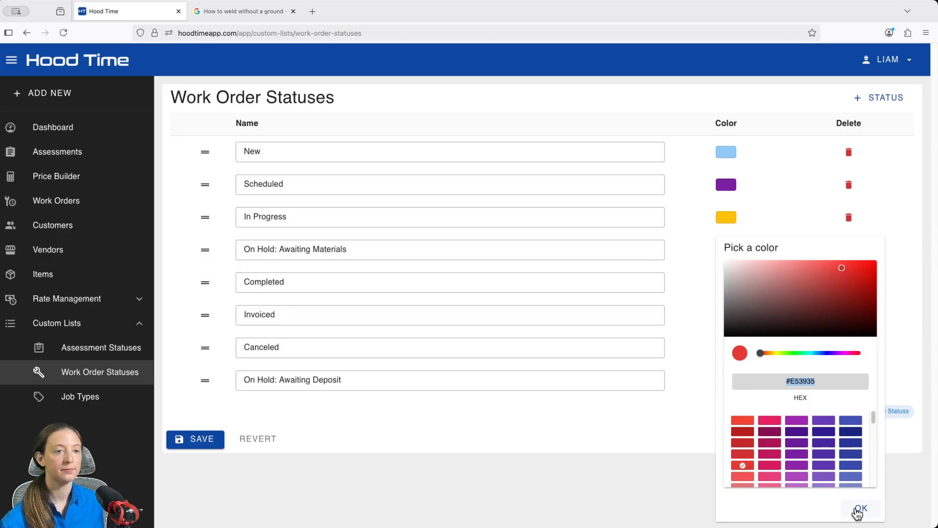
click(859, 508)
click(726, 382)
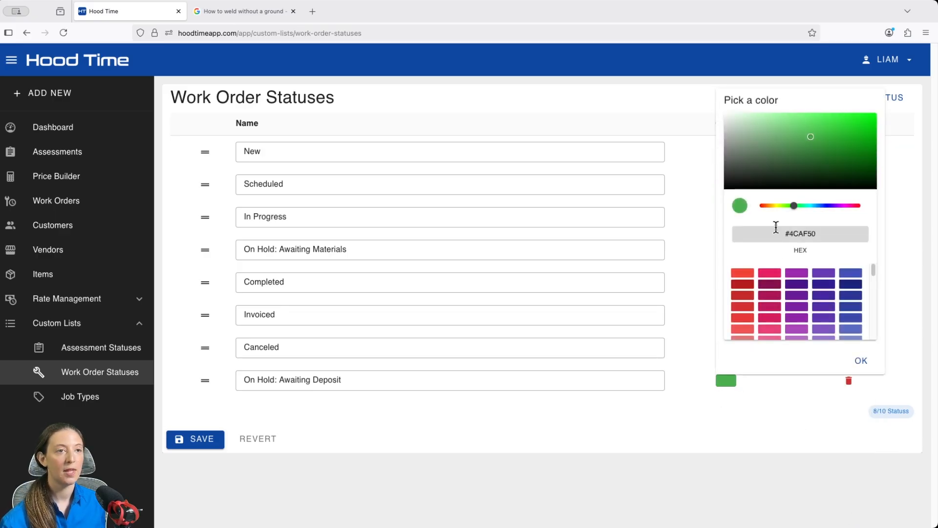
drag(777, 233, 823, 234)
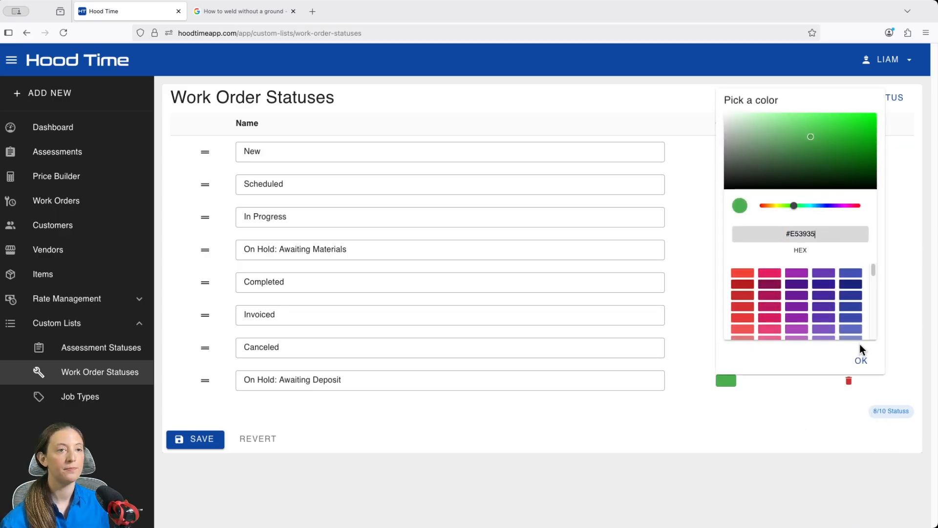
click(861, 360)
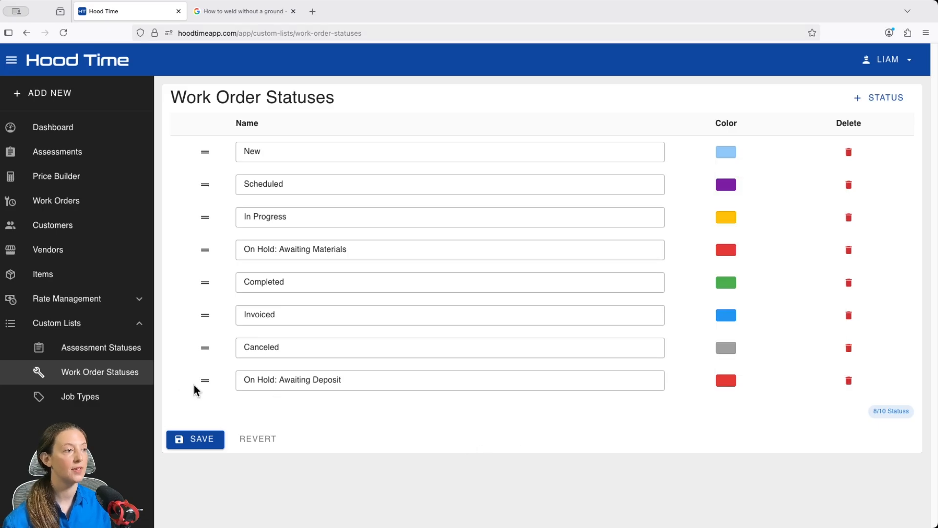
drag(204, 382, 203, 287)
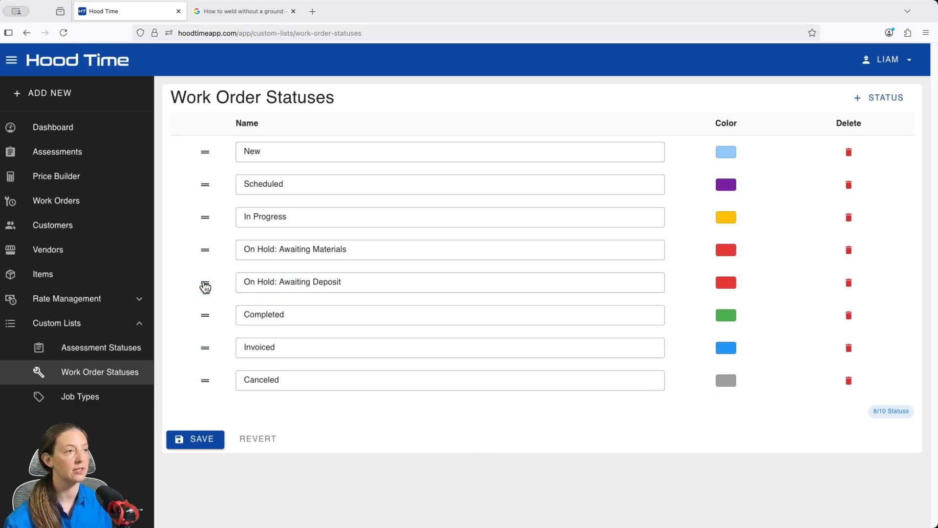
click(213, 439)
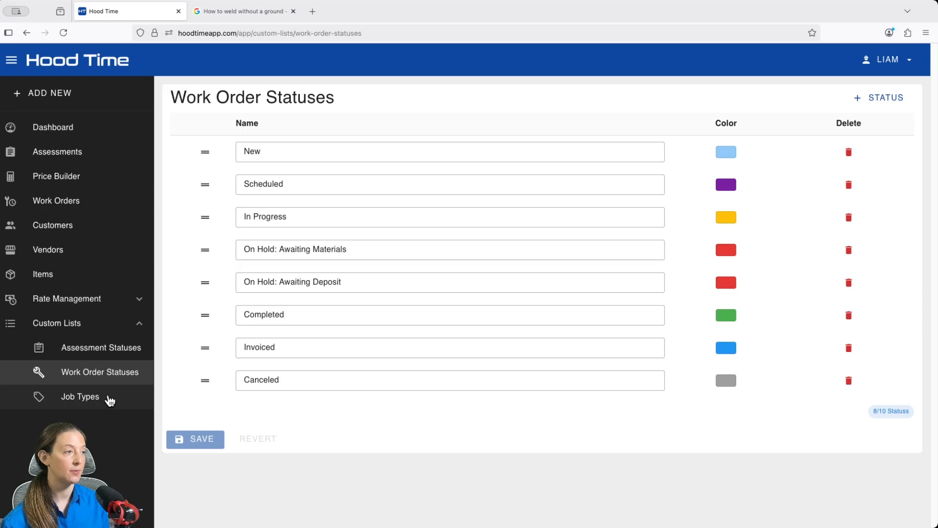
Review the custom job types list and return to the assessments list
click(109, 397)
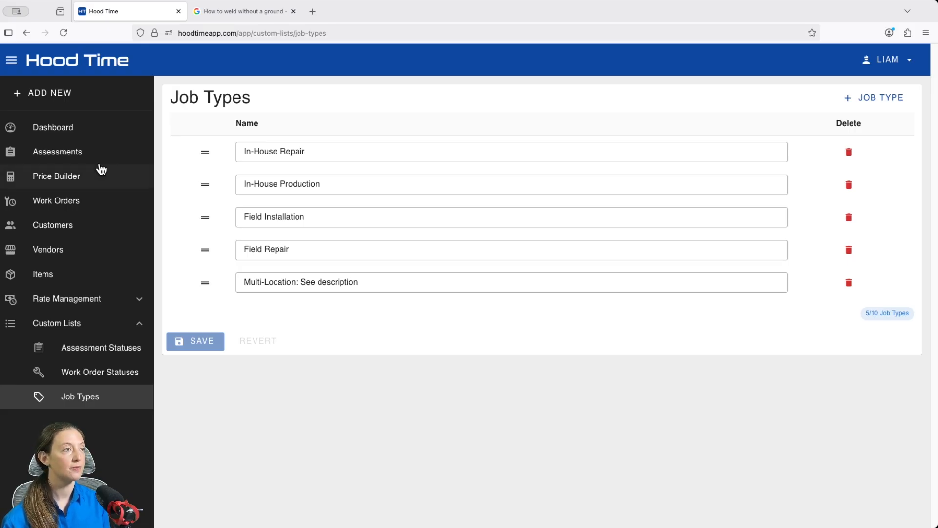
click(74, 154)
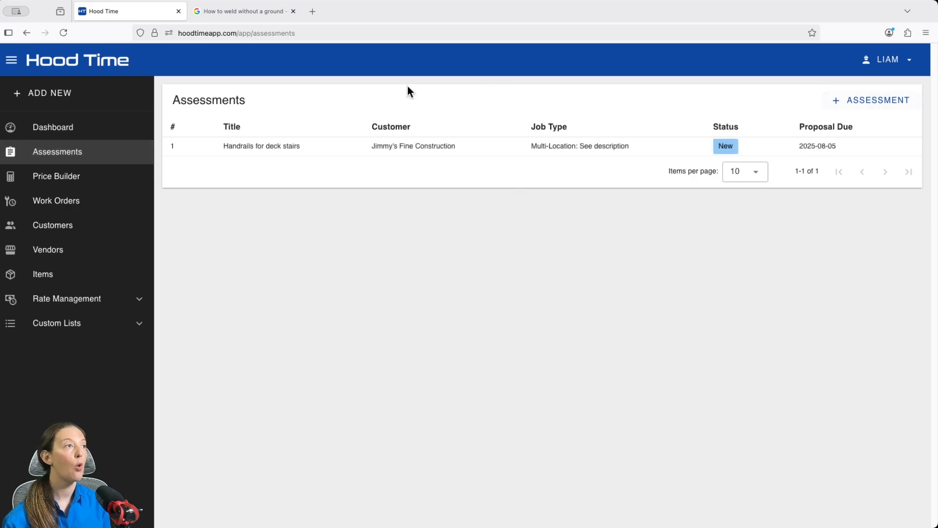
Open the "Handrails for deck stairs" assessment for editing and review its available status options
click(61, 94)
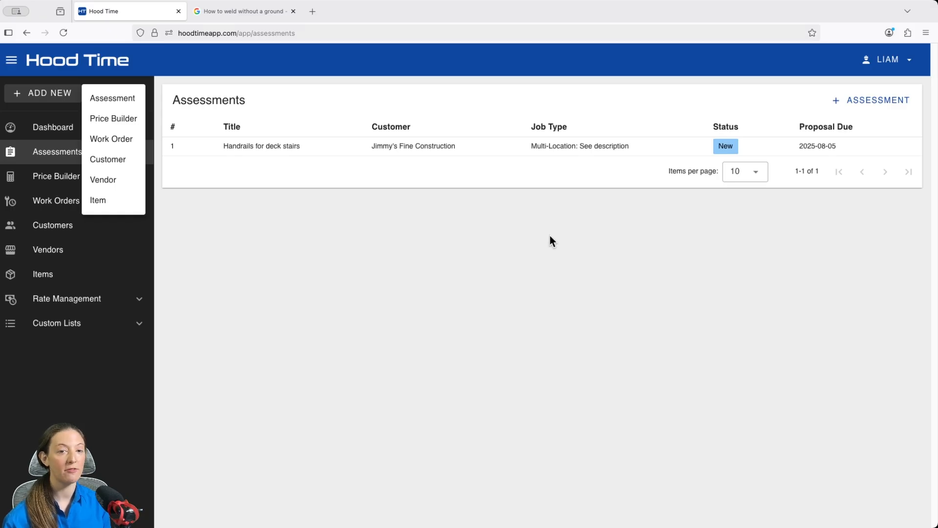
click(494, 150)
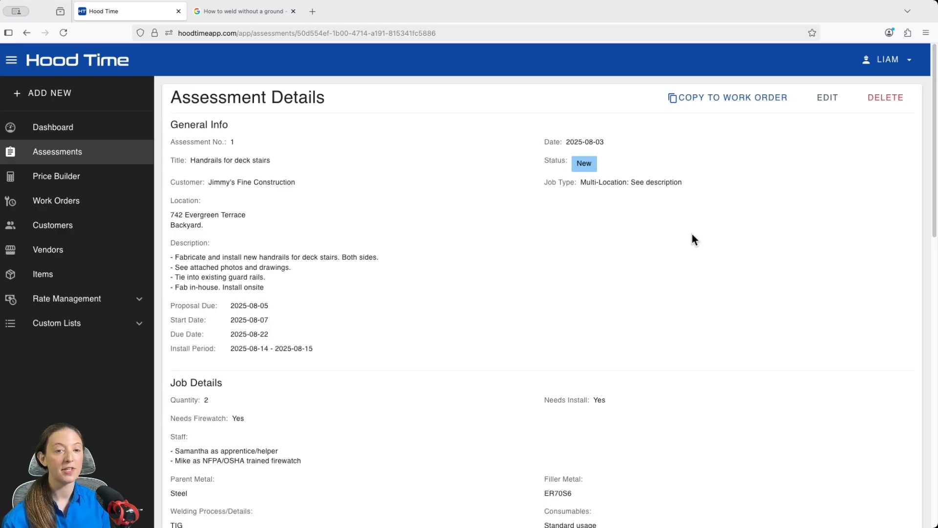
click(828, 99)
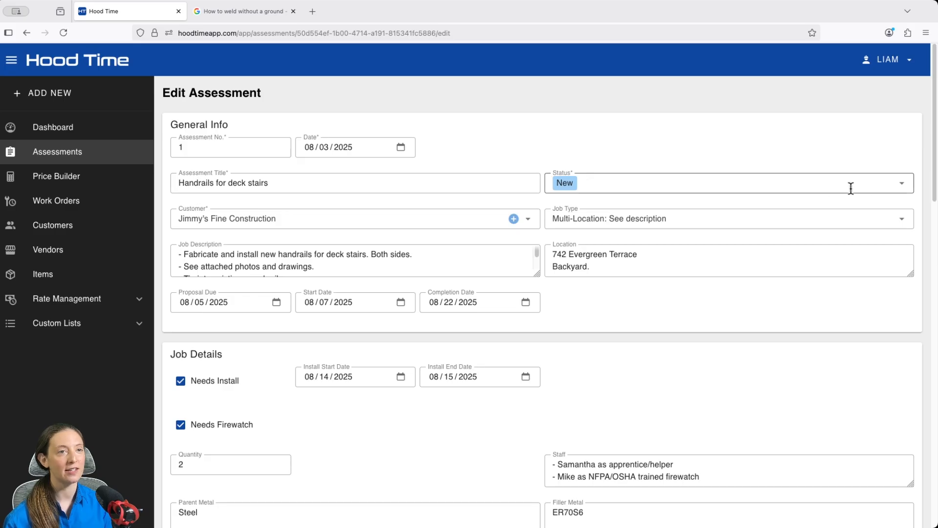
click(903, 191)
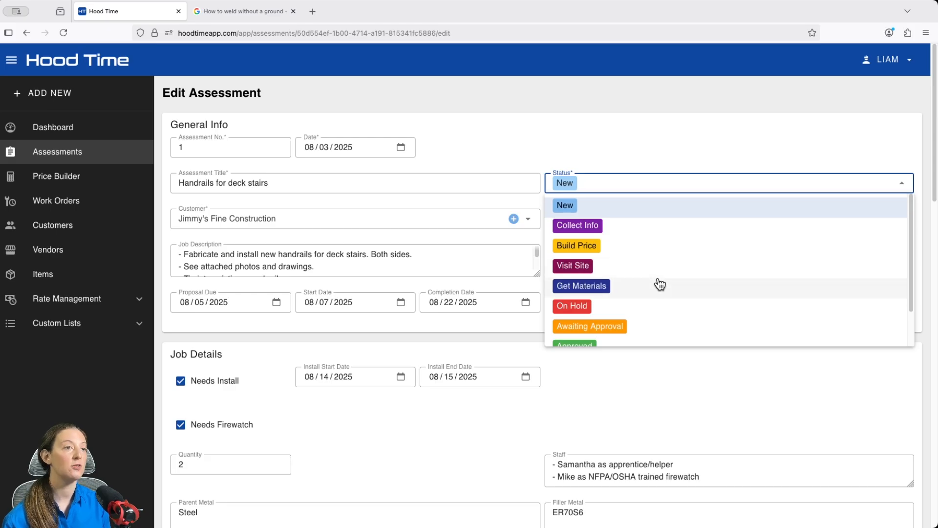
click(669, 163)
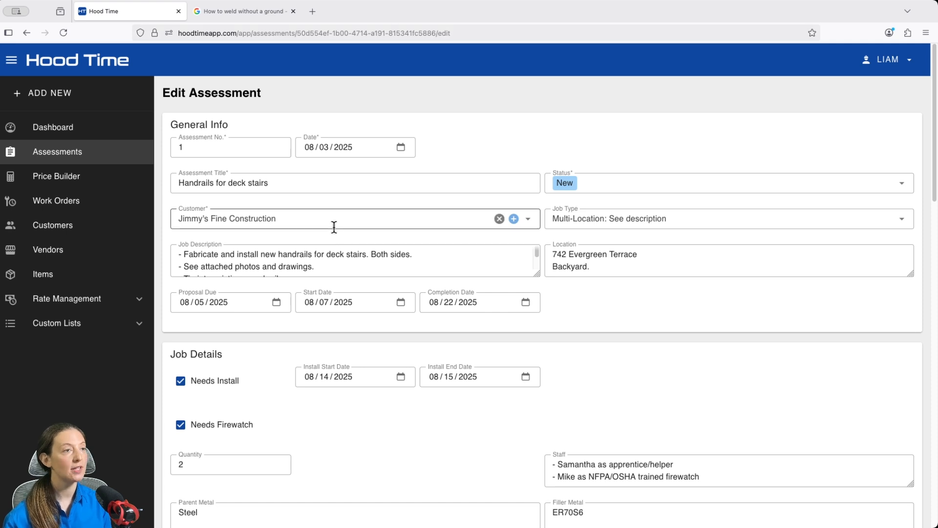
Review the assessment's customer choices and the fields of the new-customer form, closing it without adding a customer
click(529, 221)
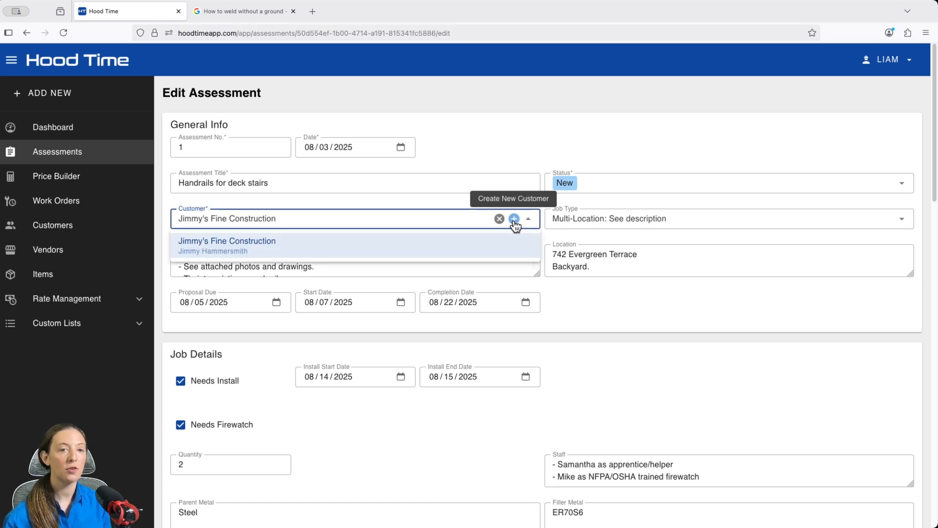
click(514, 219)
scroll(515, 225, down, 3)
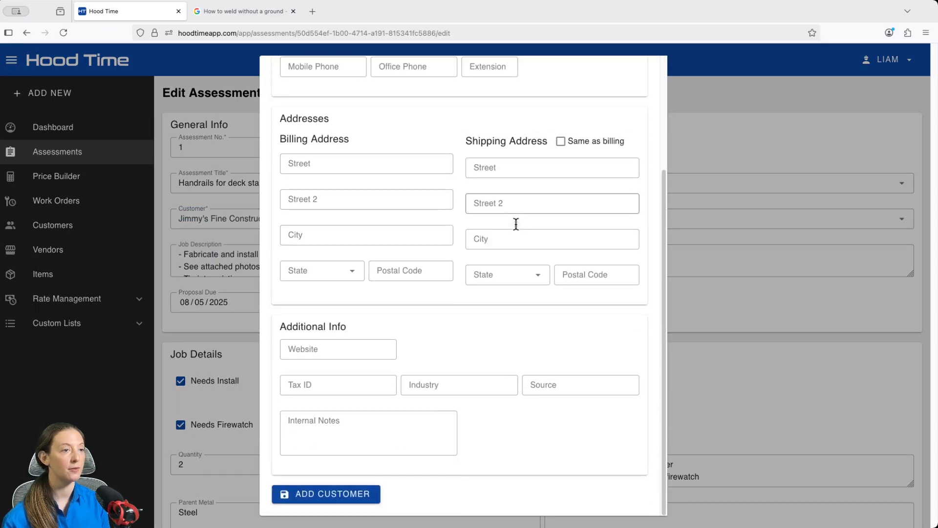
scroll(516, 226, up, 3)
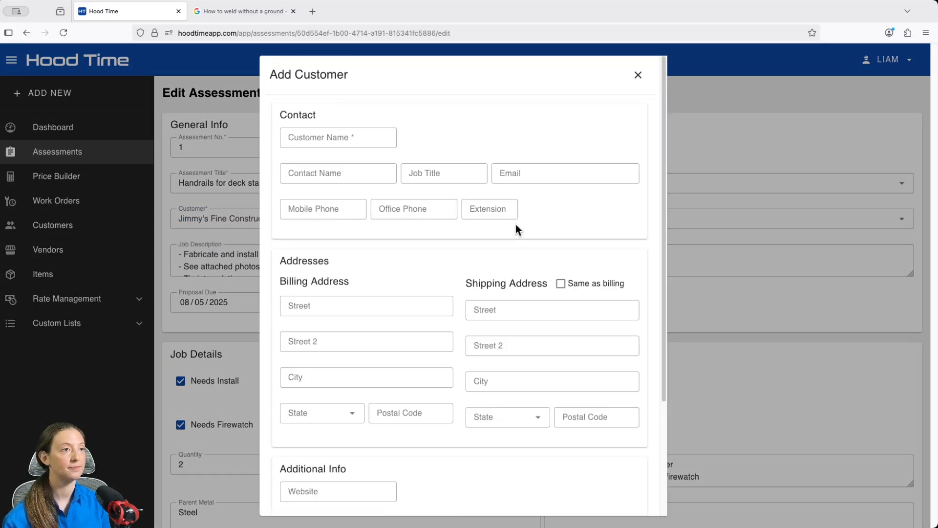
click(638, 76)
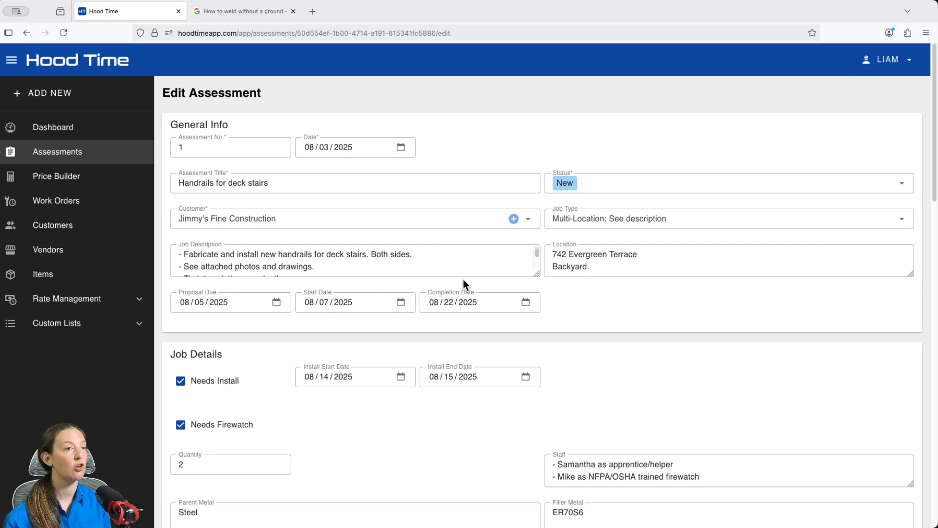
Enlarge the Job Description field to fit its full text and review the available job types
drag(538, 276, 555, 309)
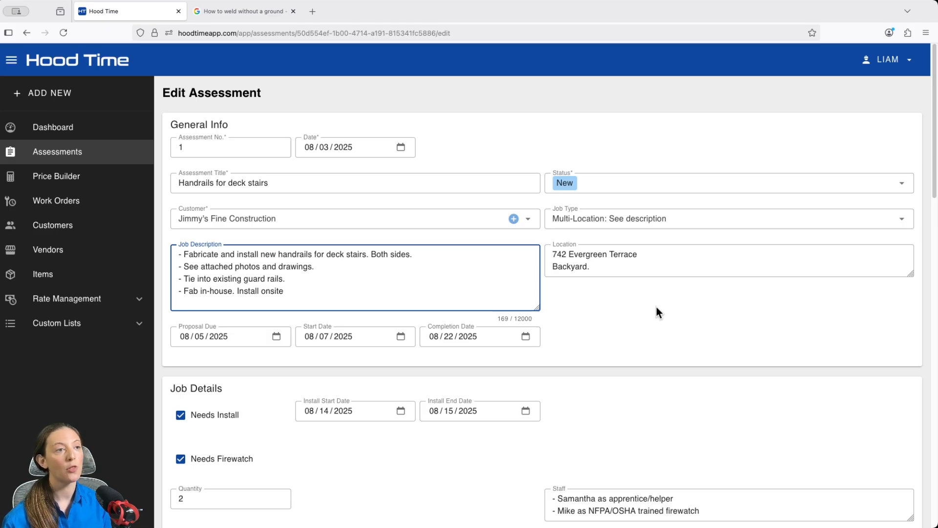
click(902, 230)
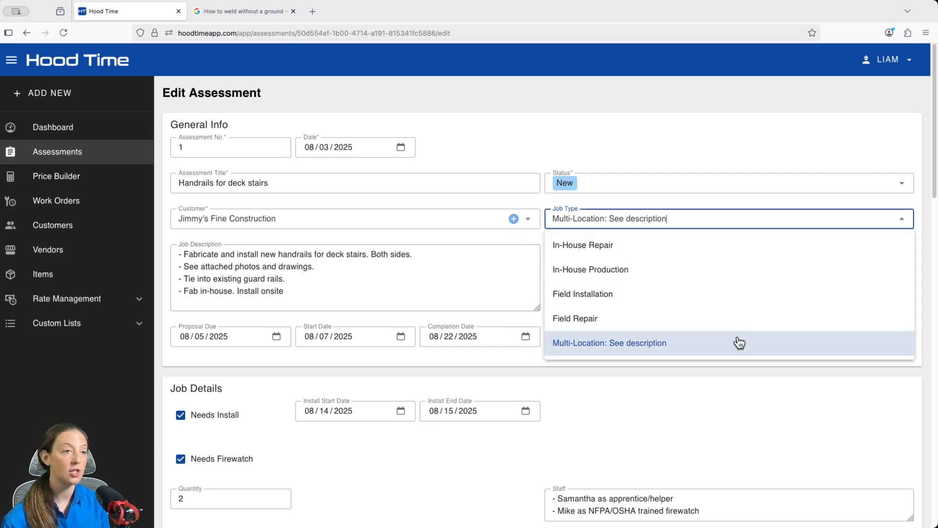
click(757, 373)
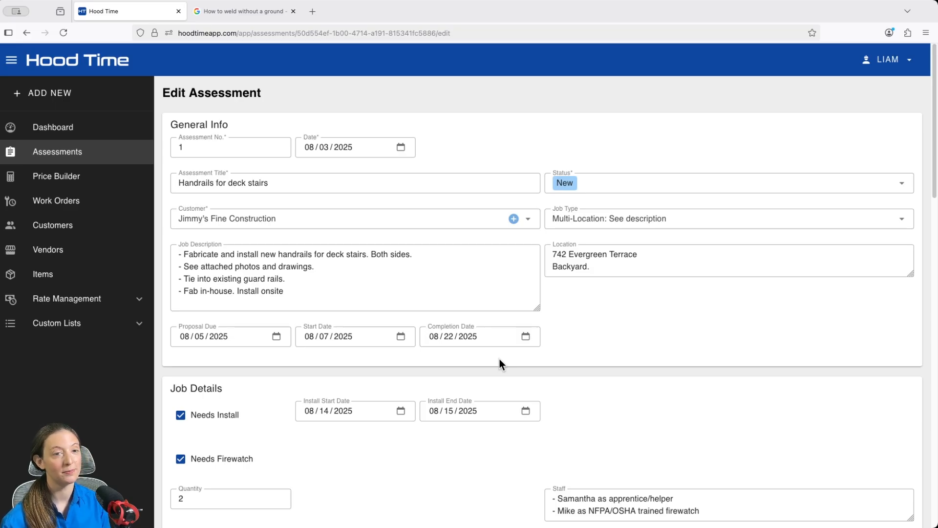
Examine the assessment's Job Details section, covering installation, staff, metals, welding codes, material preparation, finishing and subcontractors
scroll(502, 364, down, 3)
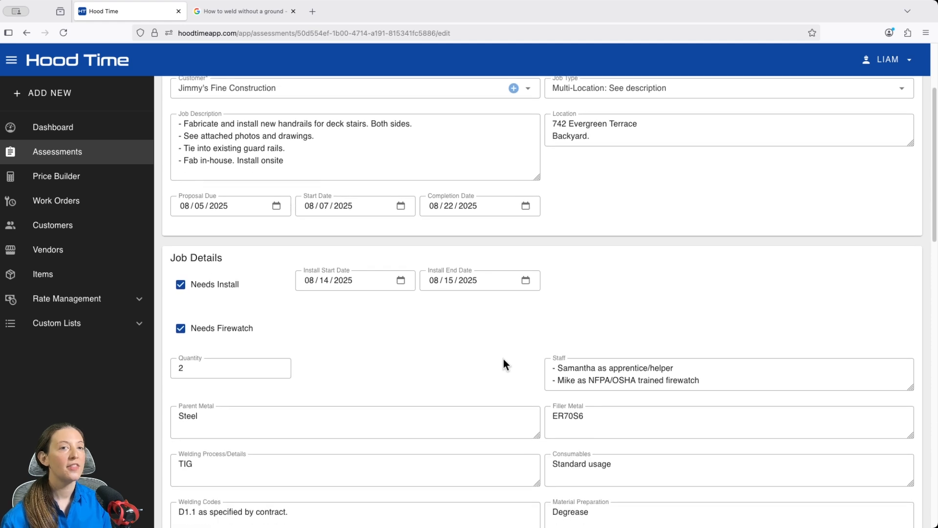
scroll(502, 351, down, 2)
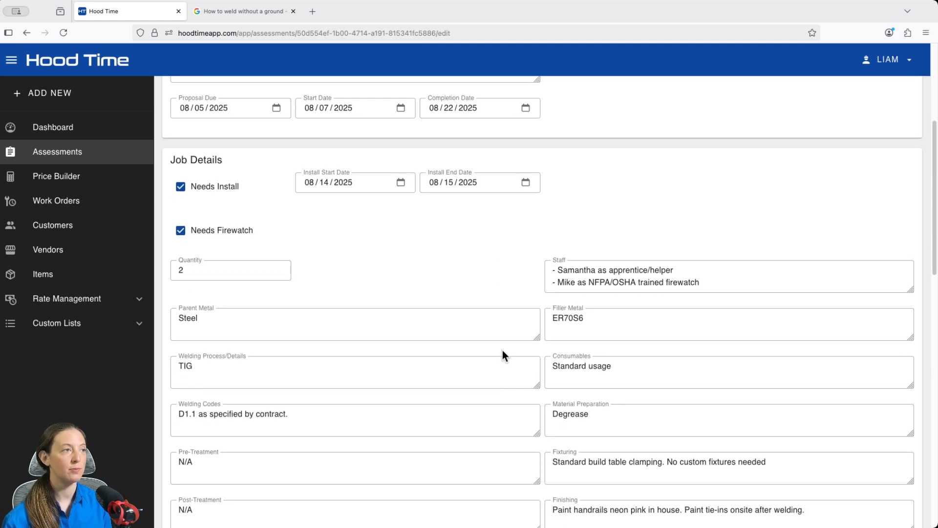
scroll(502, 350, down, 1)
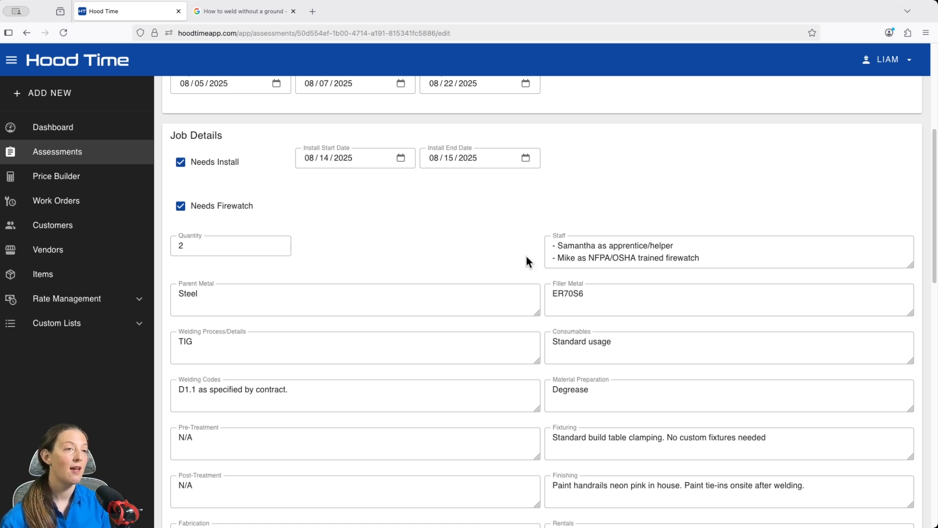
scroll(502, 213, down, 1)
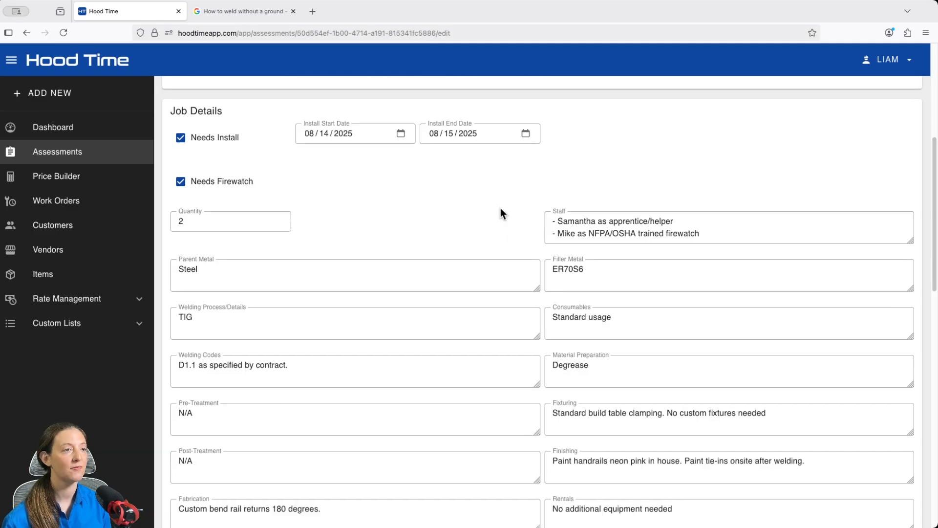
scroll(501, 212, down, 3)
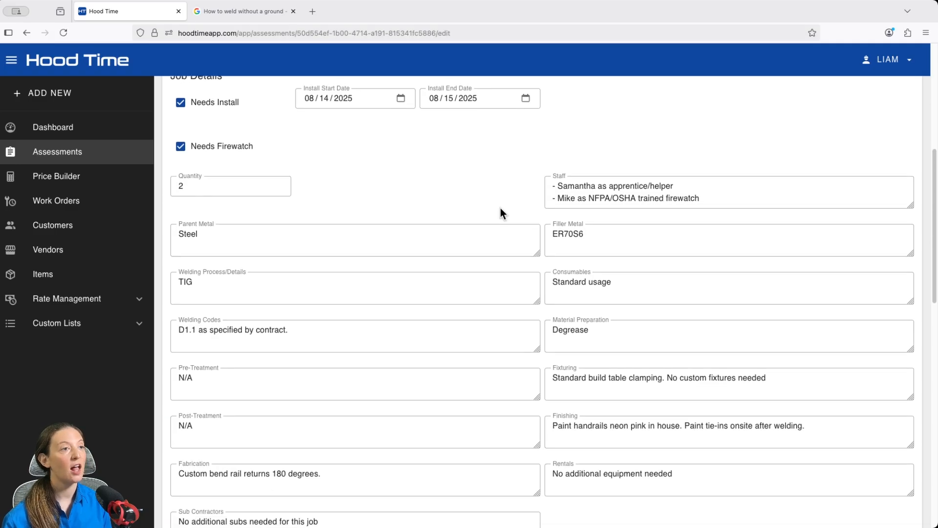
scroll(500, 211, down, 1)
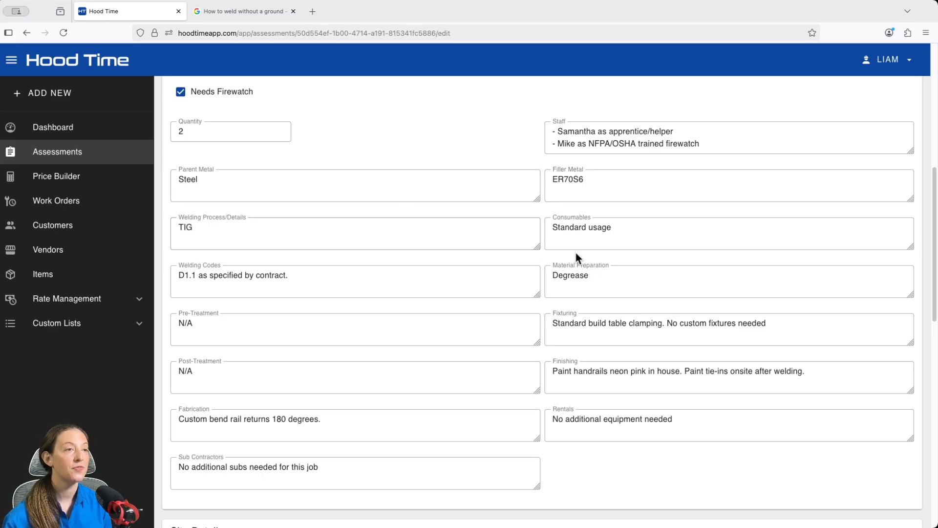
click(397, 275)
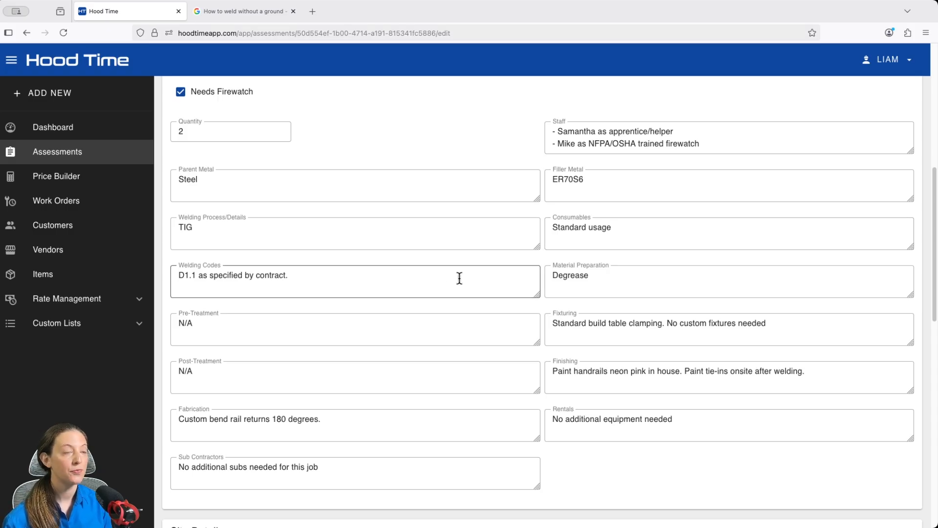
click(590, 284)
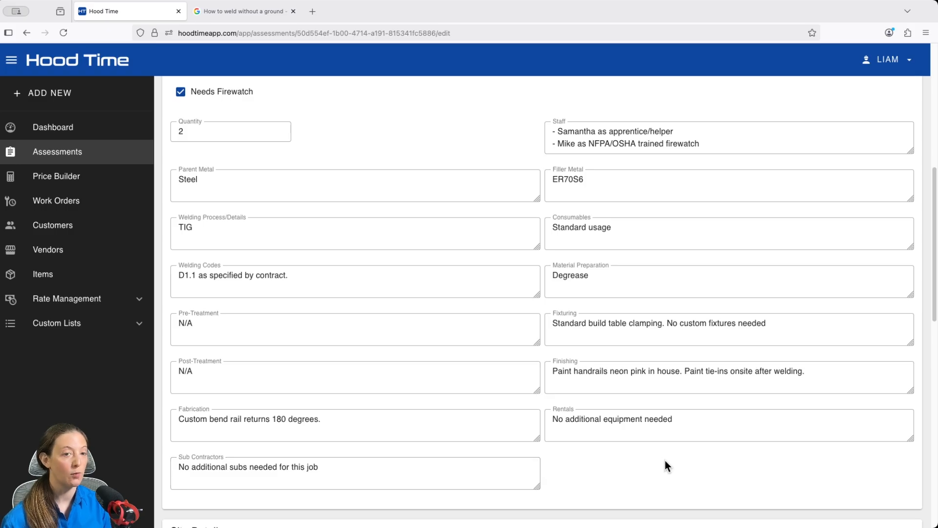
Enlarge the Permits field in the Site Details section to fit its full text
scroll(718, 484, down, 3)
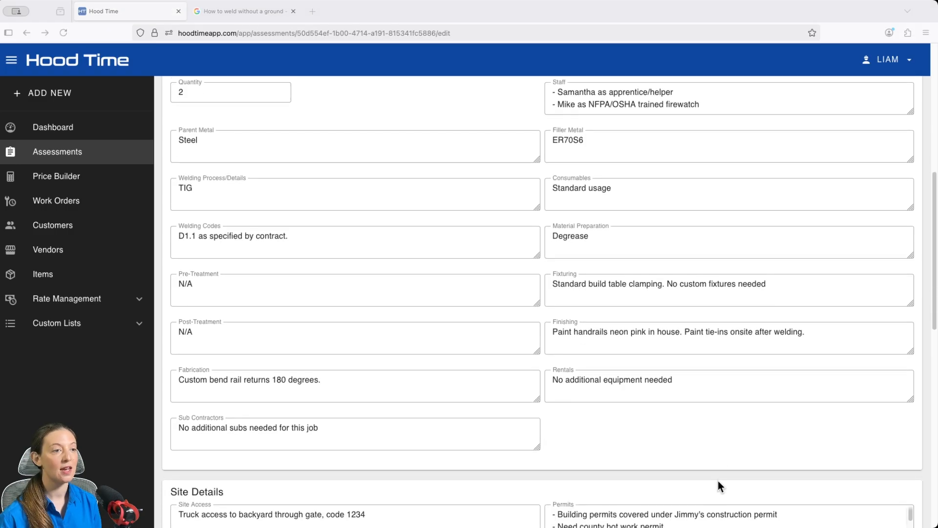
scroll(718, 481, down, 5)
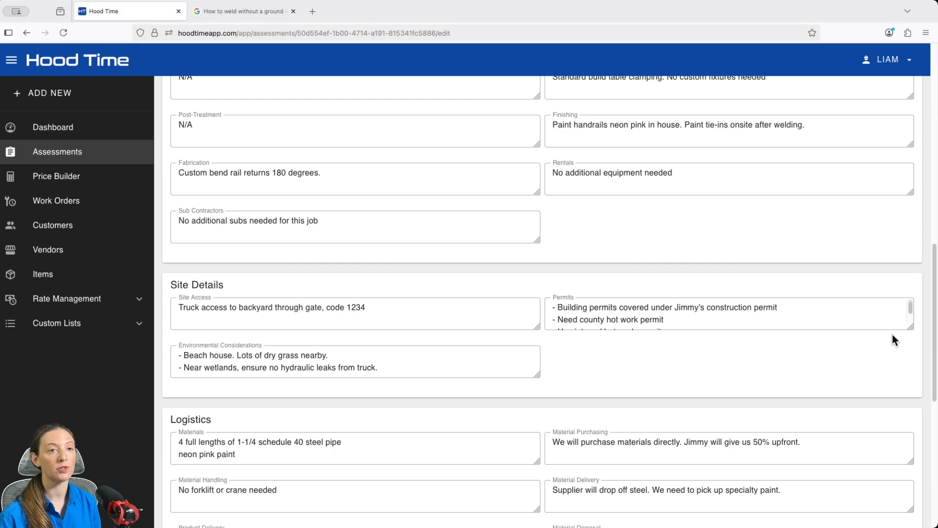
drag(911, 326, 914, 341)
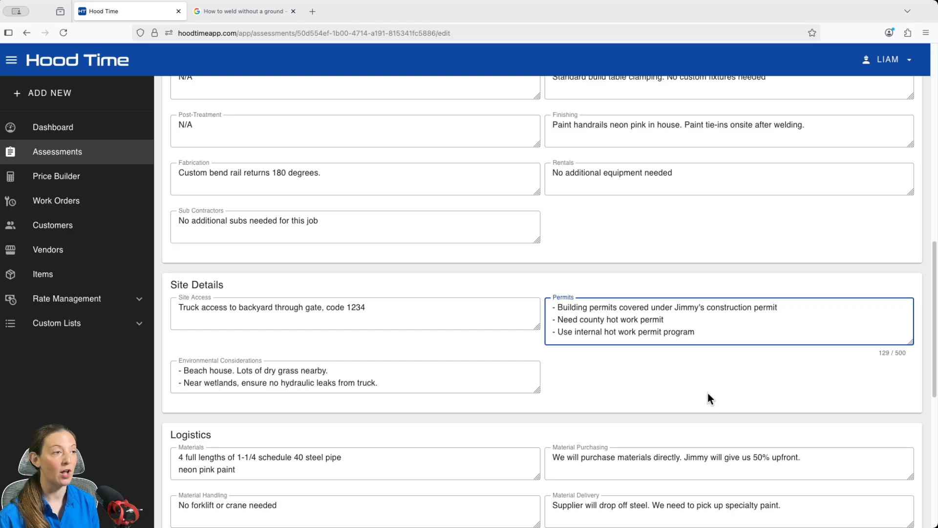
Review the assessment's Logistics, Misc and Attachments sections and save the assessment with Update
scroll(719, 379, down, 5)
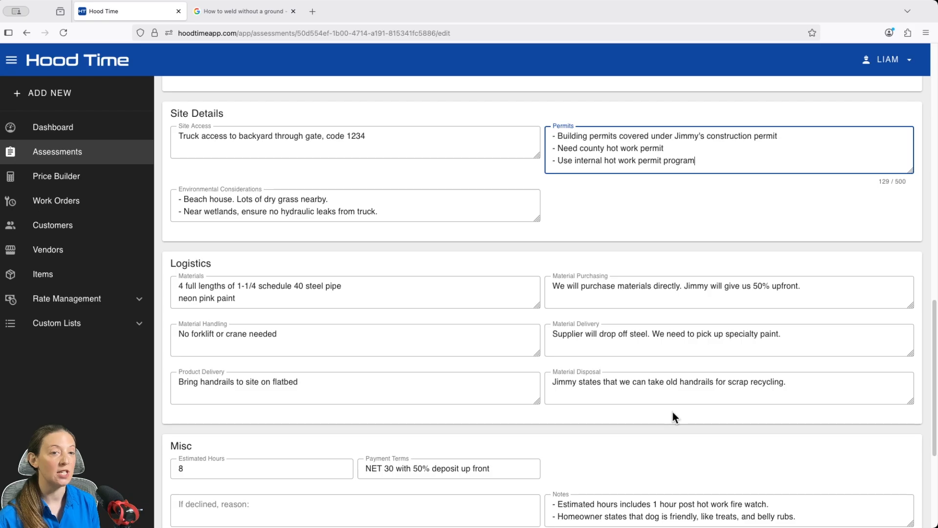
scroll(703, 416, down, 4)
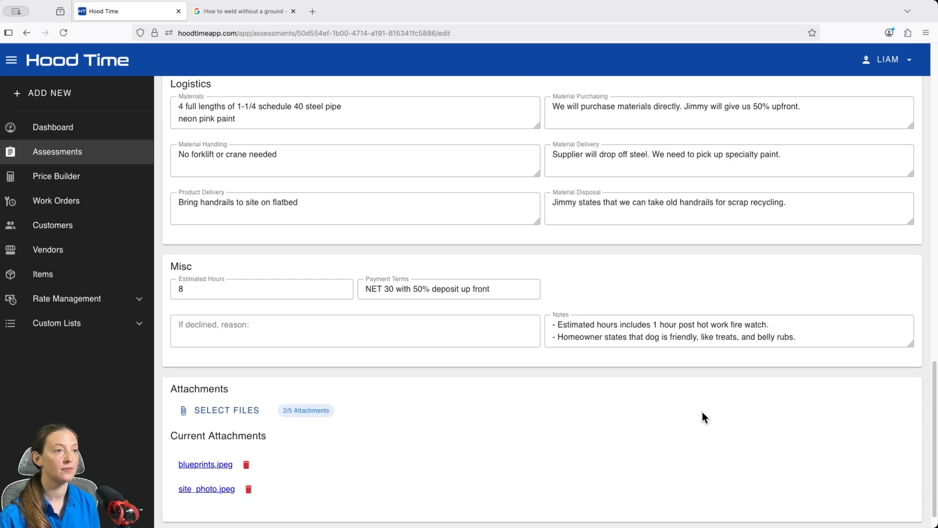
scroll(698, 413, down, 1)
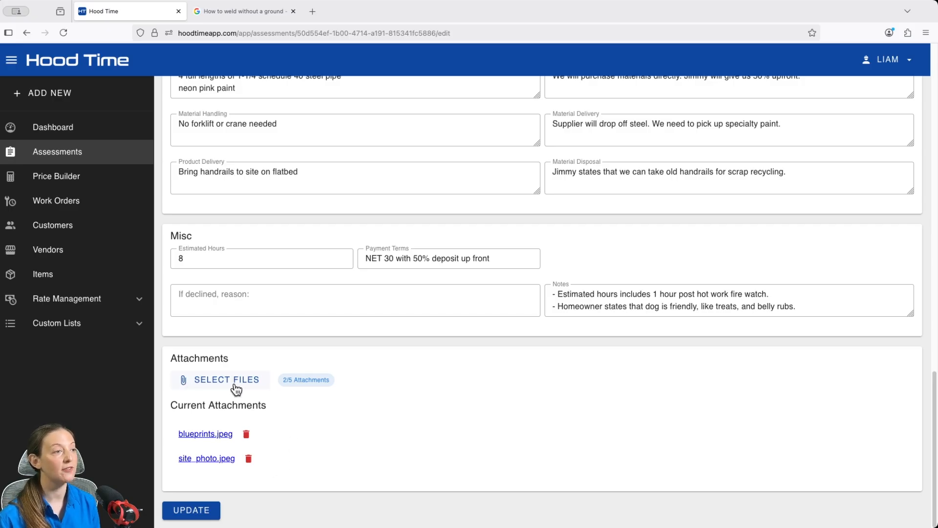
click(203, 510)
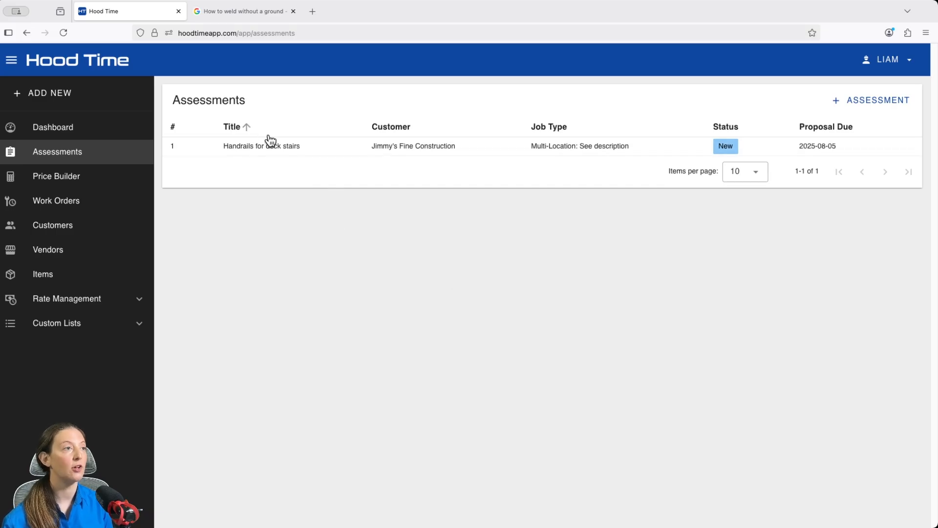
Sort the assessments list by customer, switching between descending and ascending order
click(418, 134)
click(418, 134)
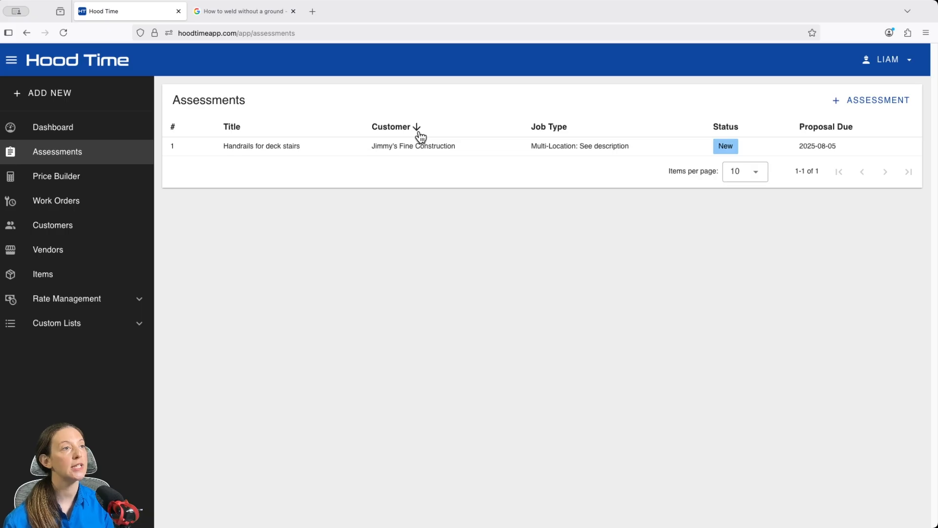
click(418, 133)
click(418, 134)
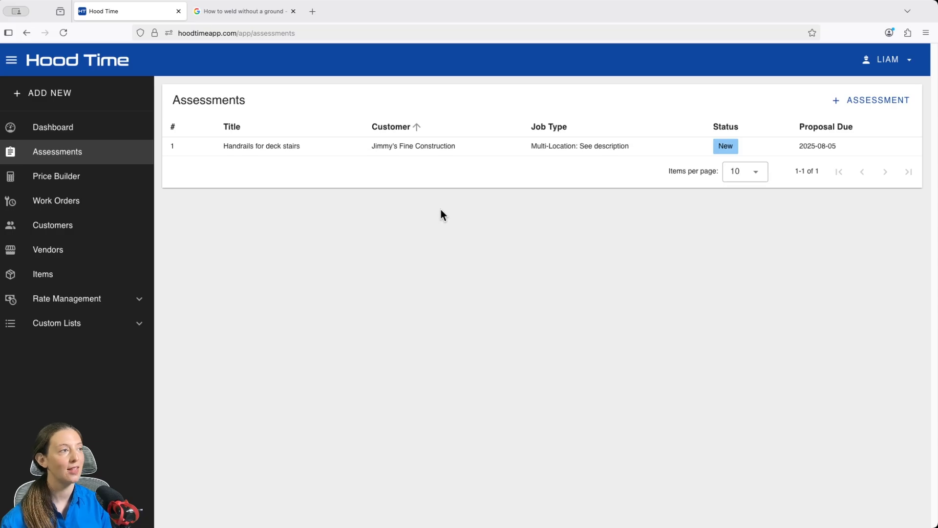
Open the Handrails for deck stairs price builder for editing
click(70, 182)
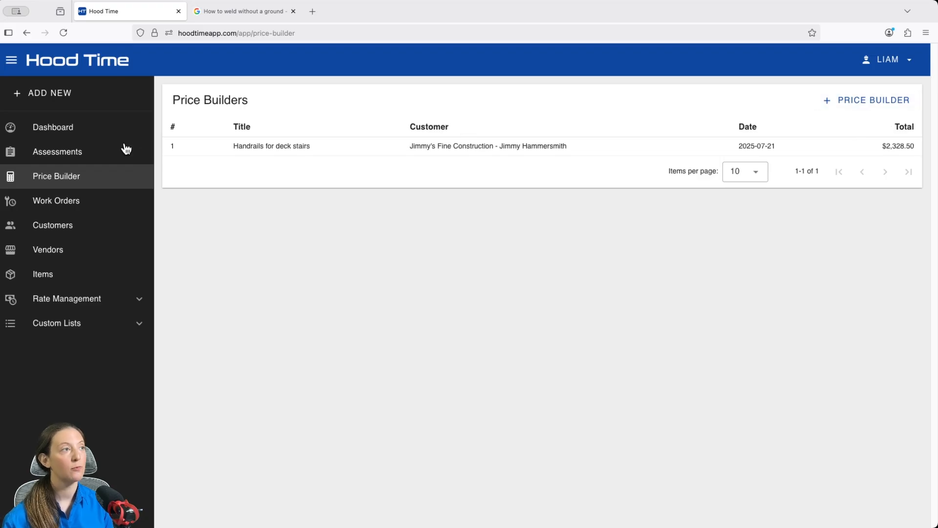
click(73, 98)
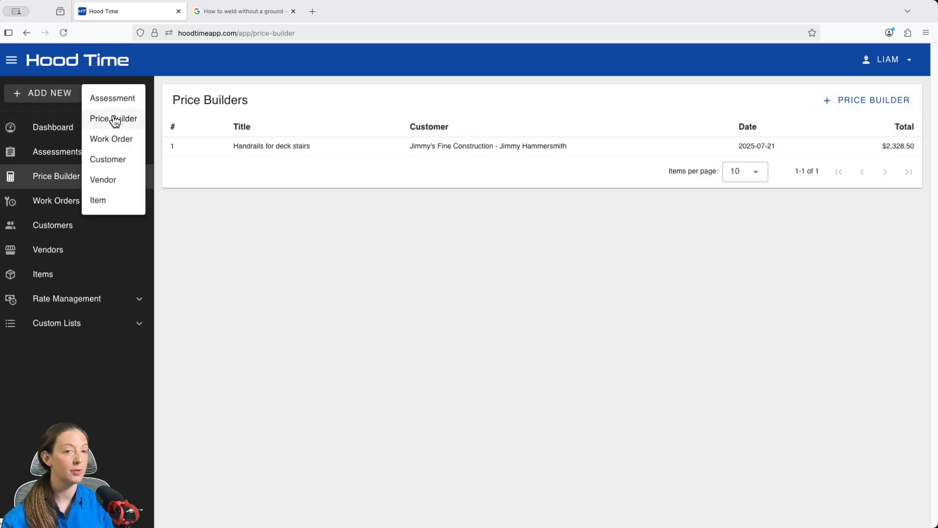
click(472, 207)
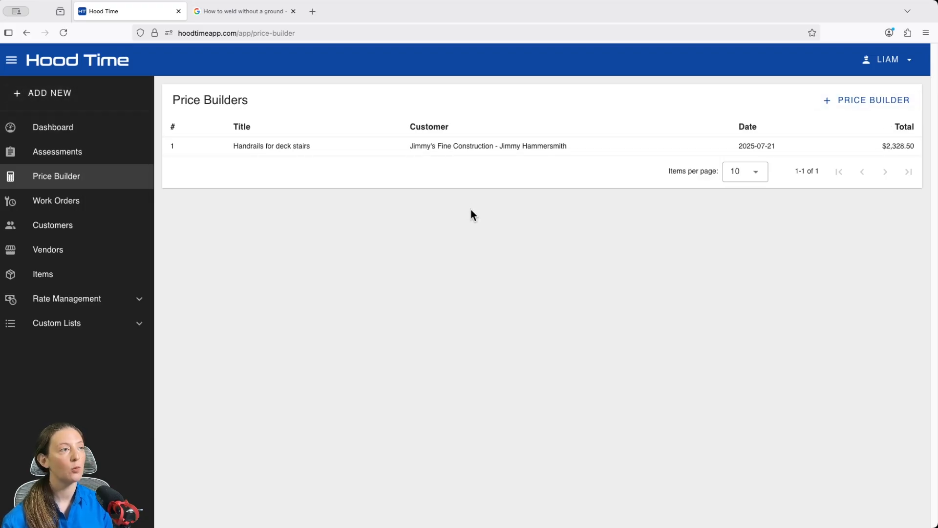
click(580, 149)
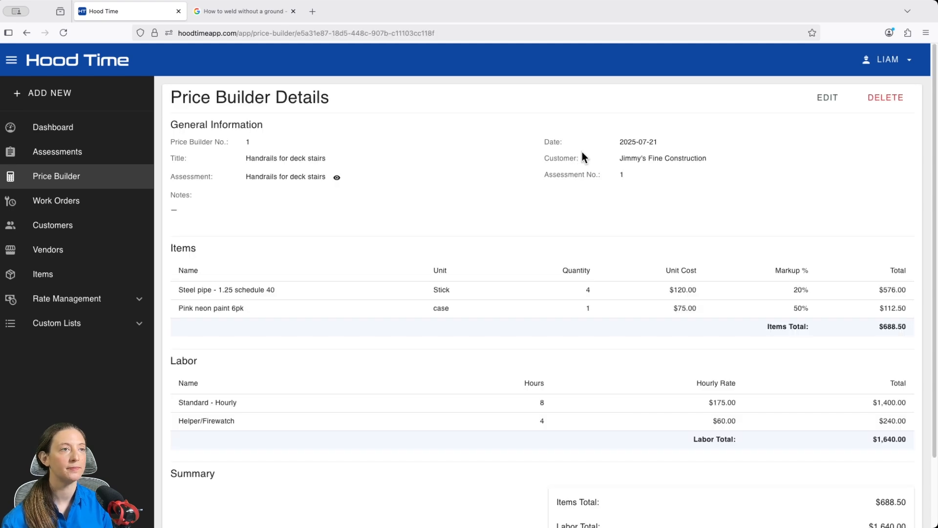
click(826, 98)
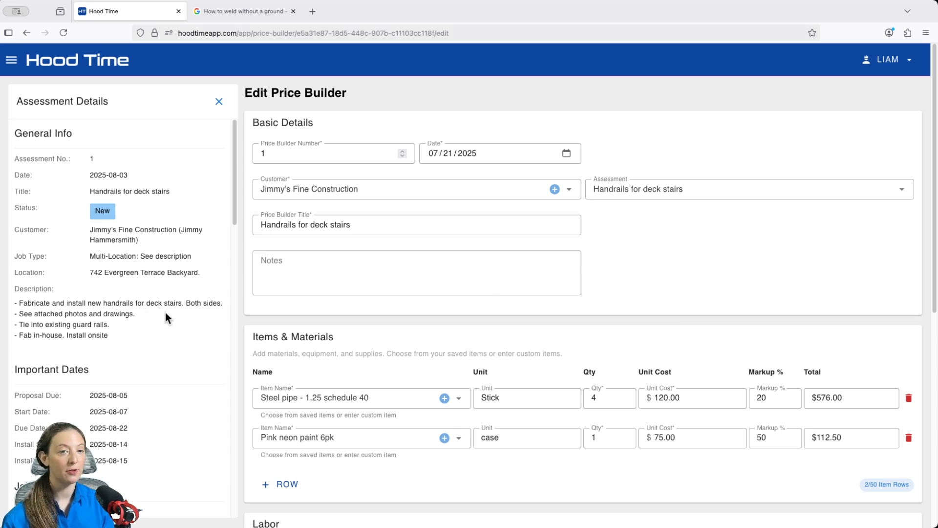
Review the Assessment Details beside the price builder and check the available choices for its linked assessment
scroll(165, 313, down, 2)
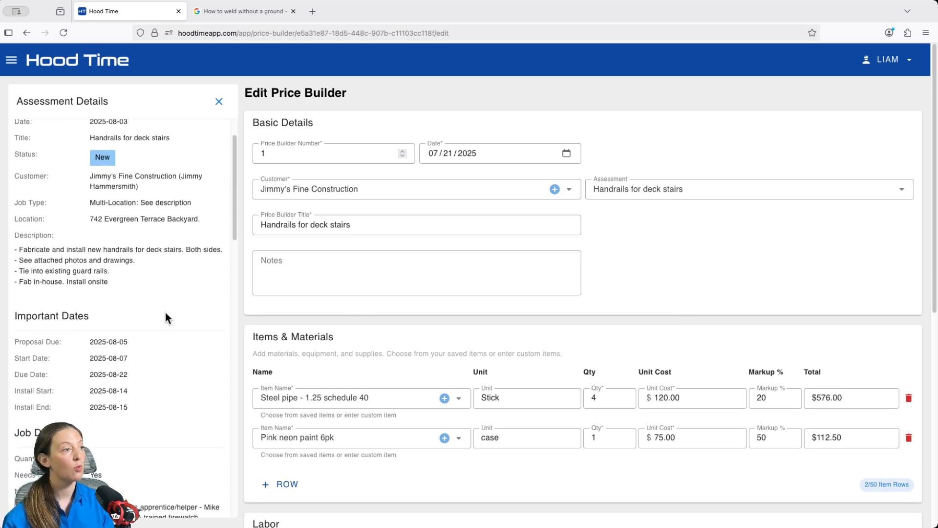
scroll(165, 313, down, 3)
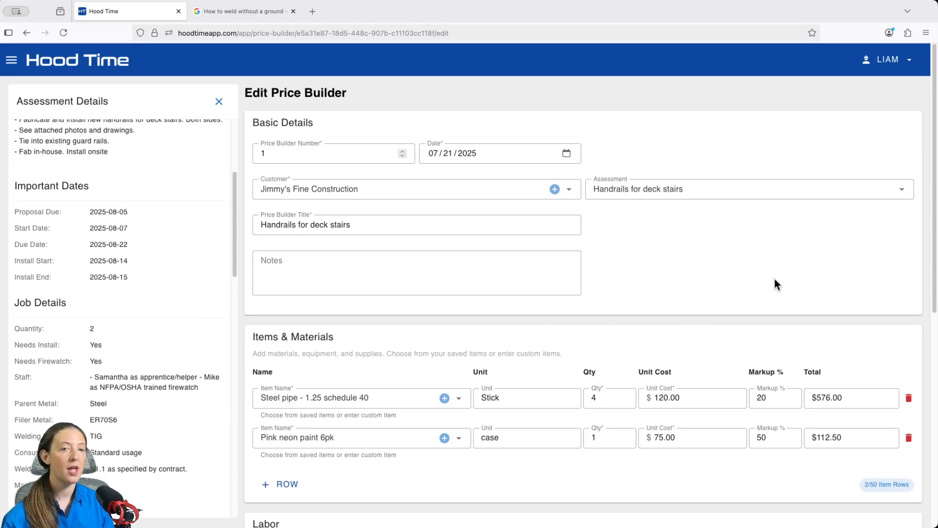
click(902, 189)
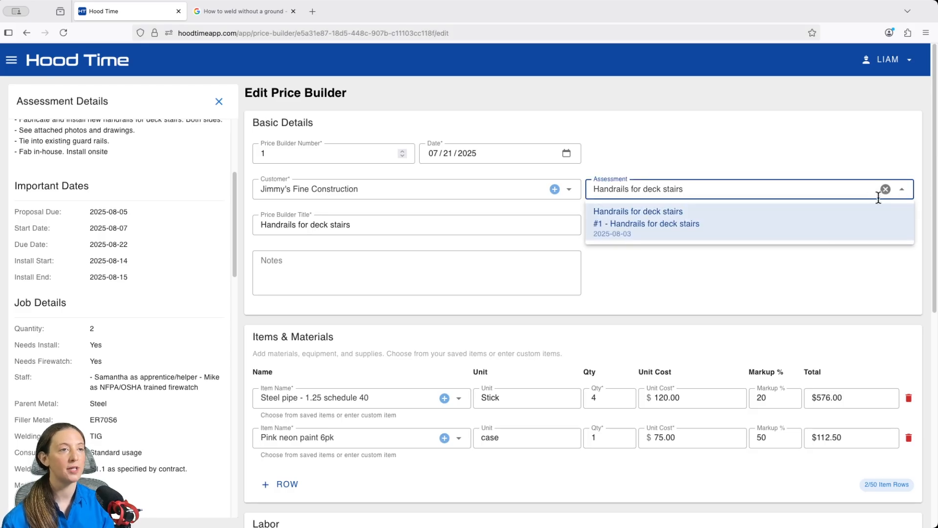
click(812, 240)
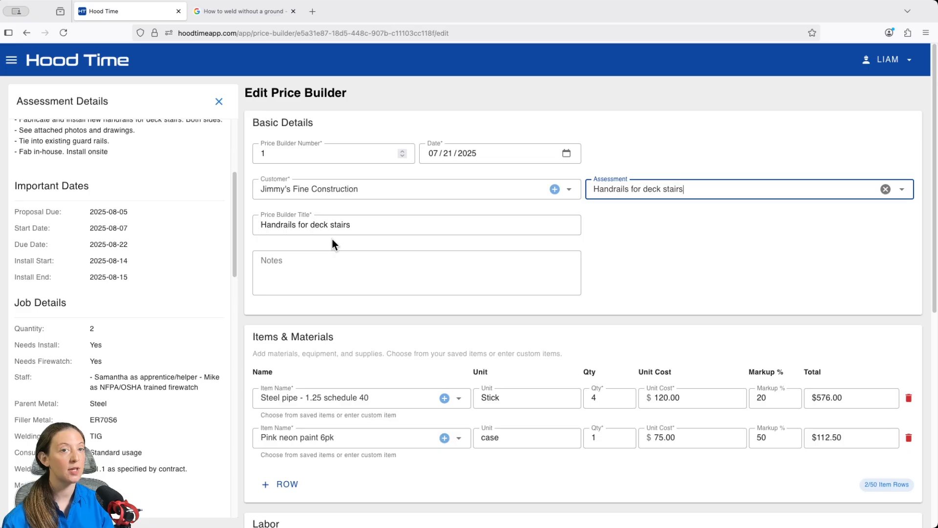
click(734, 259)
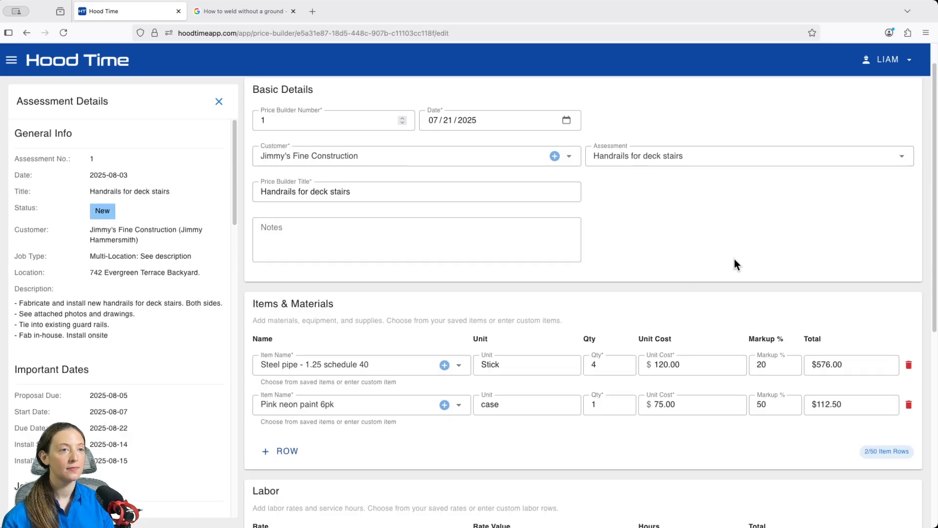
Add a blank row under Items & Materials, preview the form for adding a new item, and remove the row again
scroll(734, 261, down, 2)
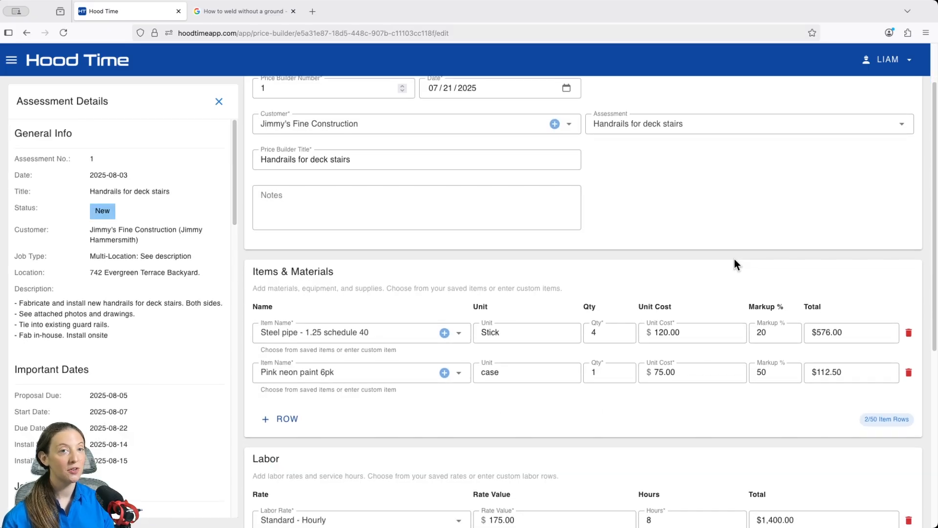
scroll(729, 260, down, 1)
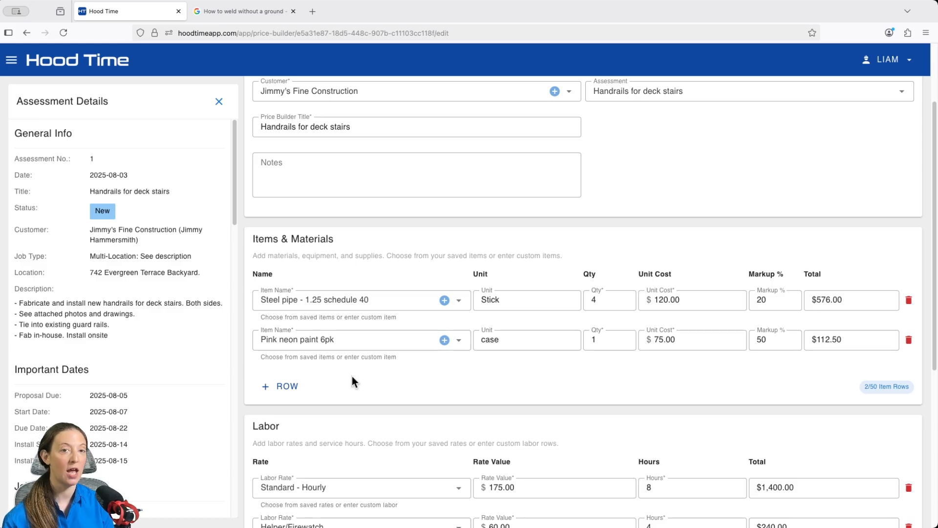
click(281, 385)
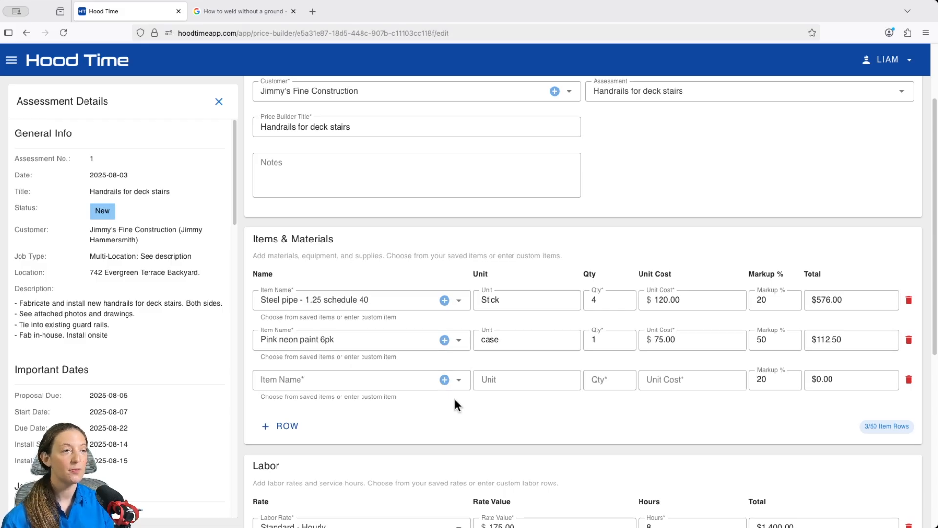
click(458, 384)
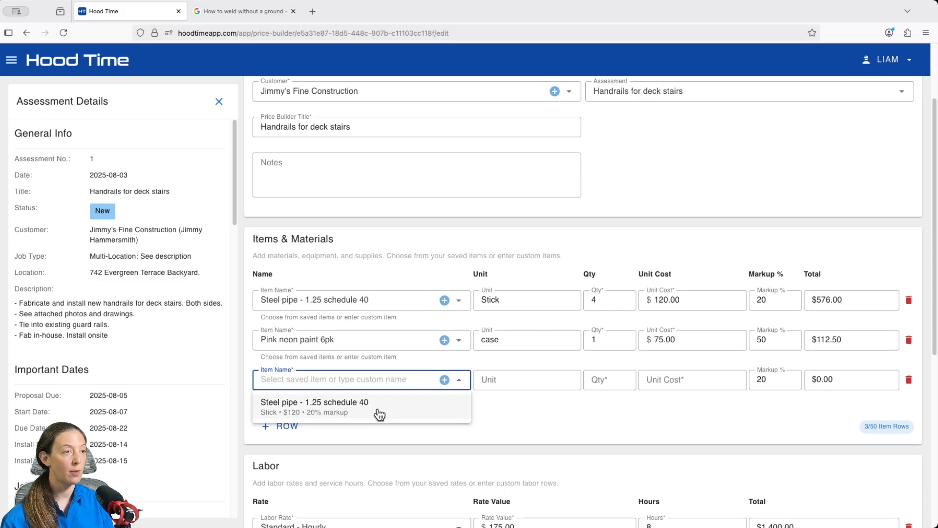
click(444, 380)
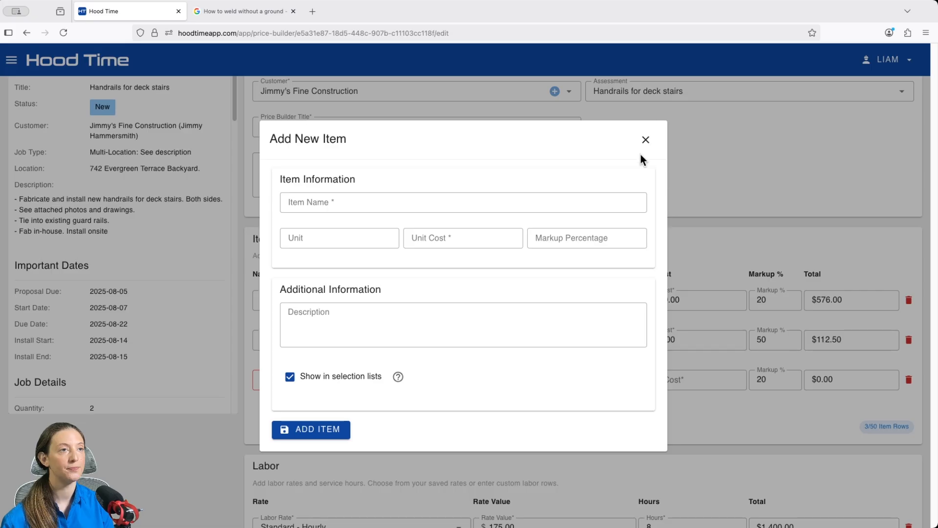
click(645, 140)
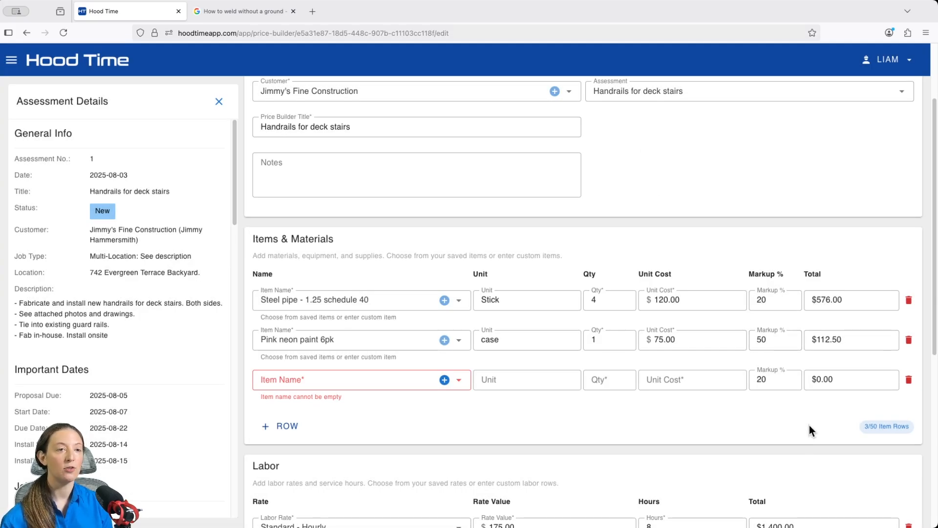
click(900, 61)
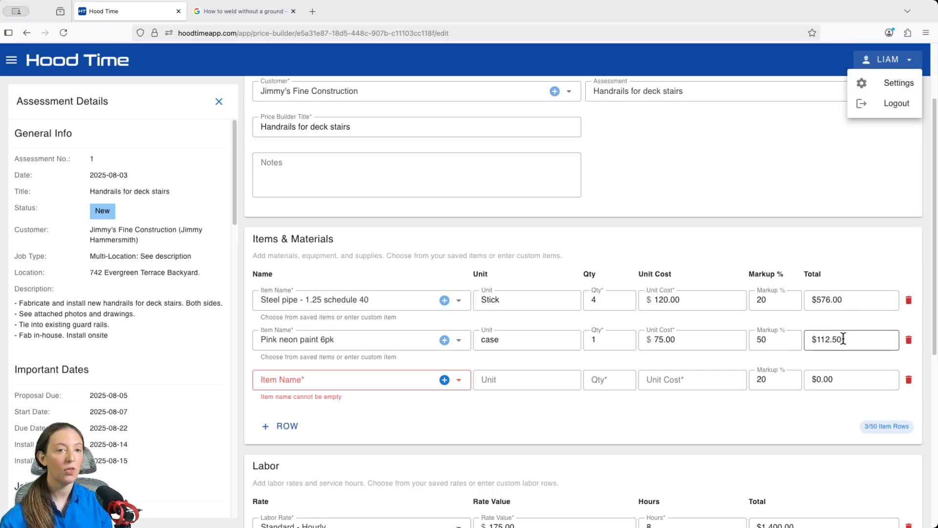
click(790, 414)
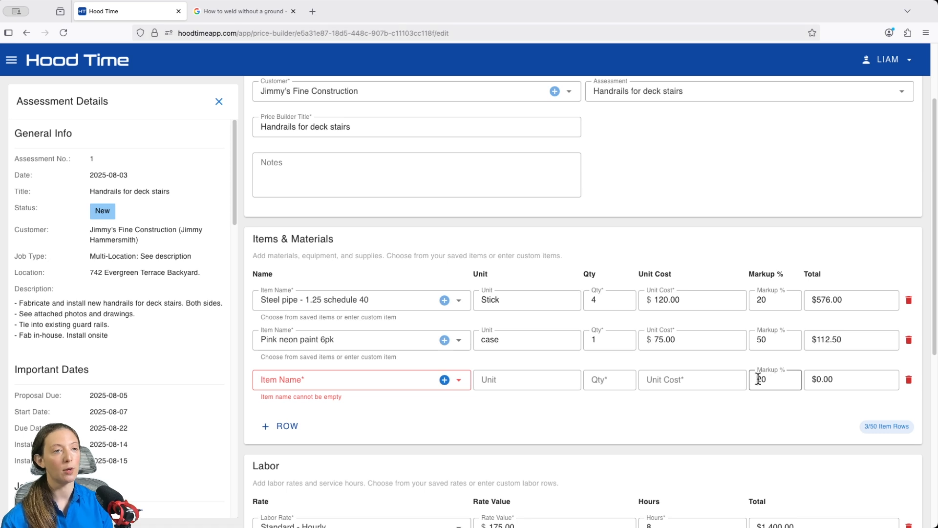
click(909, 380)
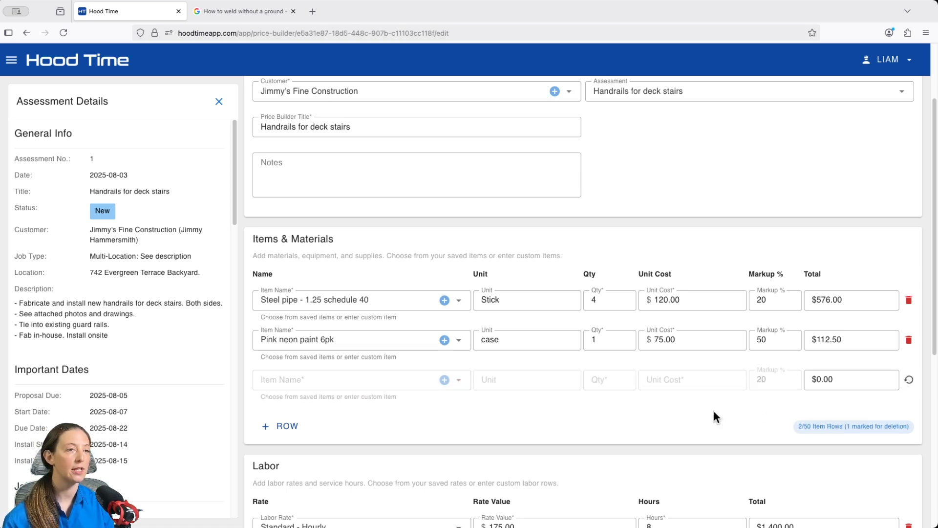
Review the Labor rows and Price Builder Summary, and save the price builder
scroll(718, 409, down, 5)
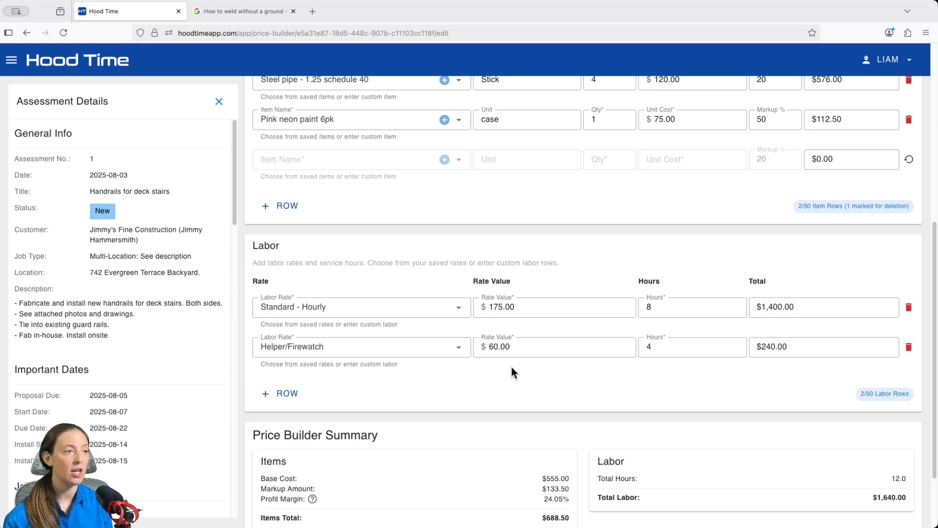
scroll(511, 367, down, 1)
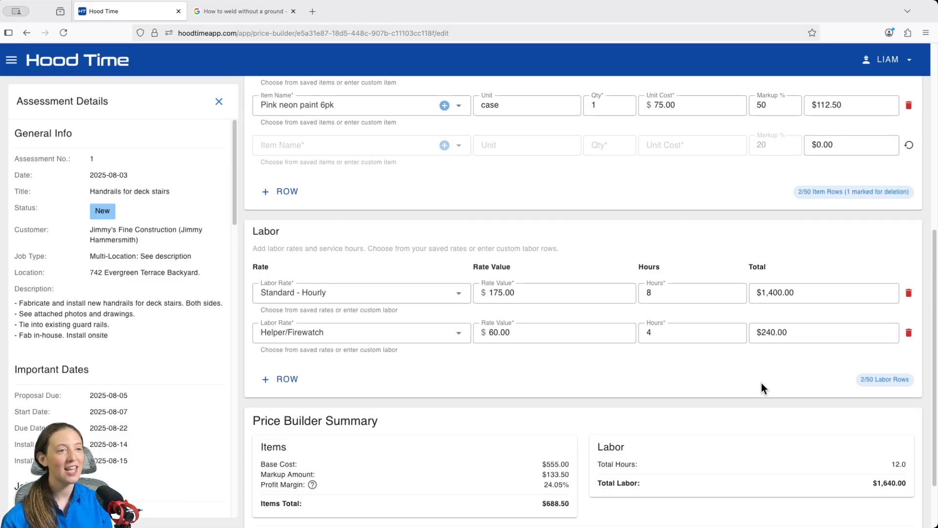
scroll(761, 383, down, 3)
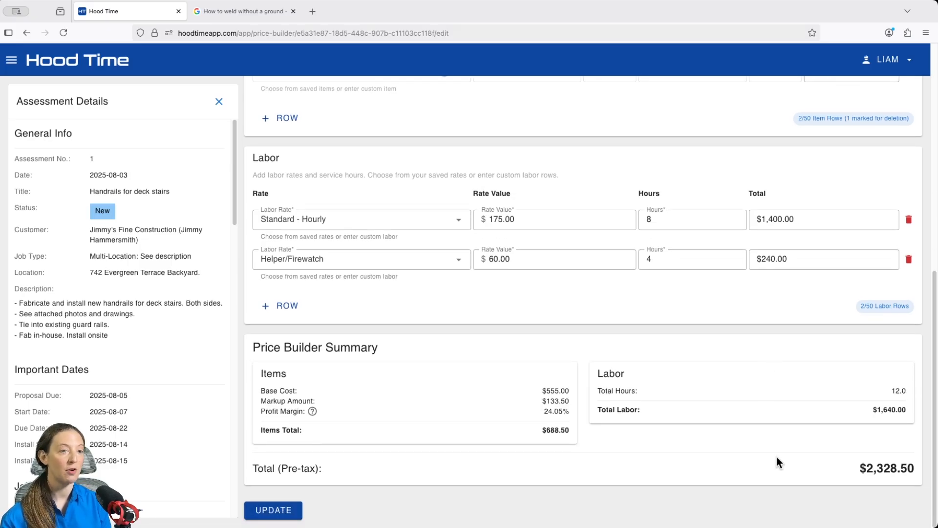
click(276, 510)
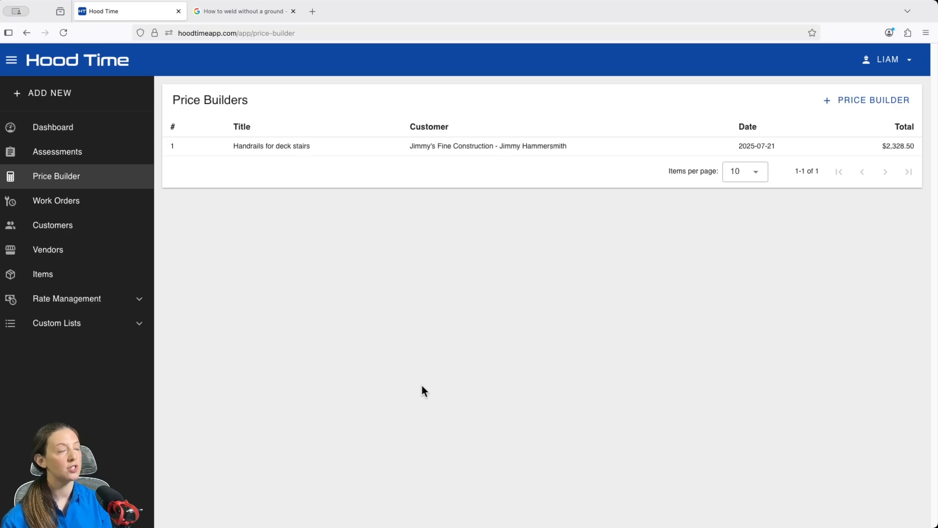
Examine the saved items list with its blank Create Item form, and the Labor Rates list
click(67, 275)
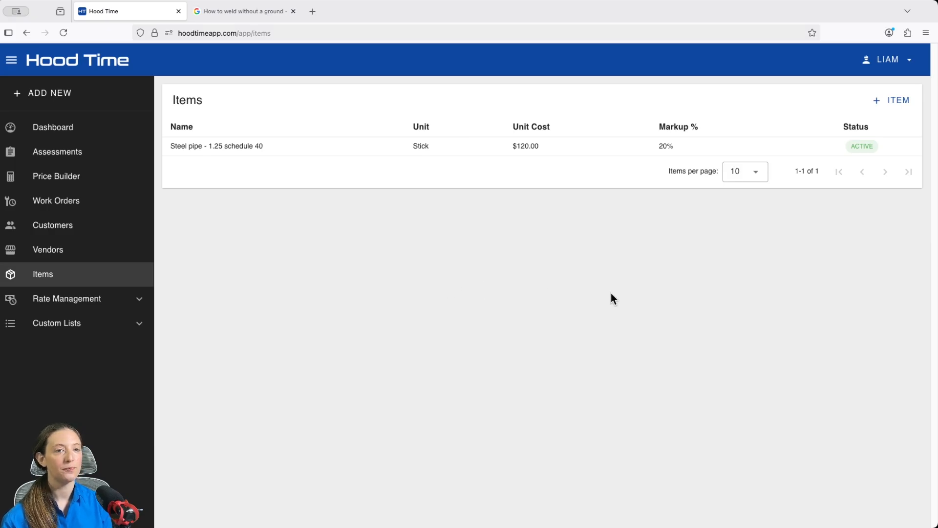
click(899, 105)
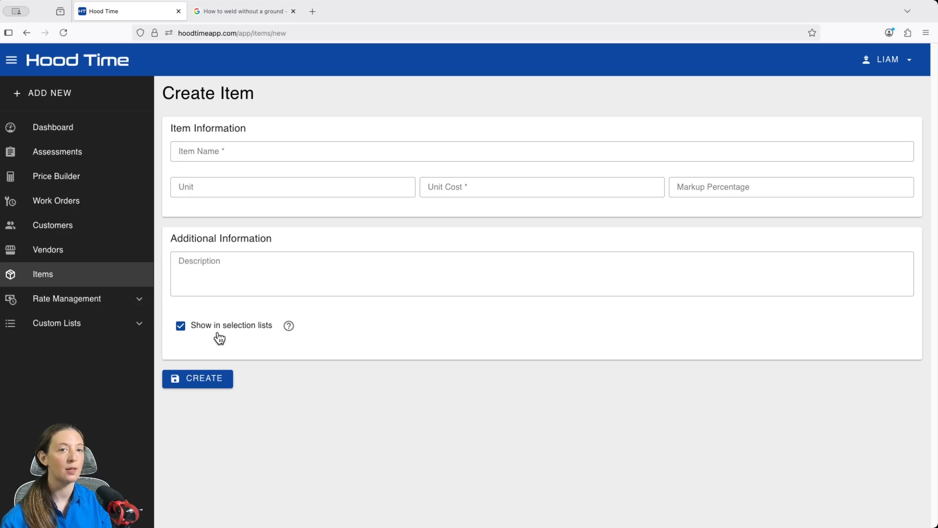
mouse_move(290, 331)
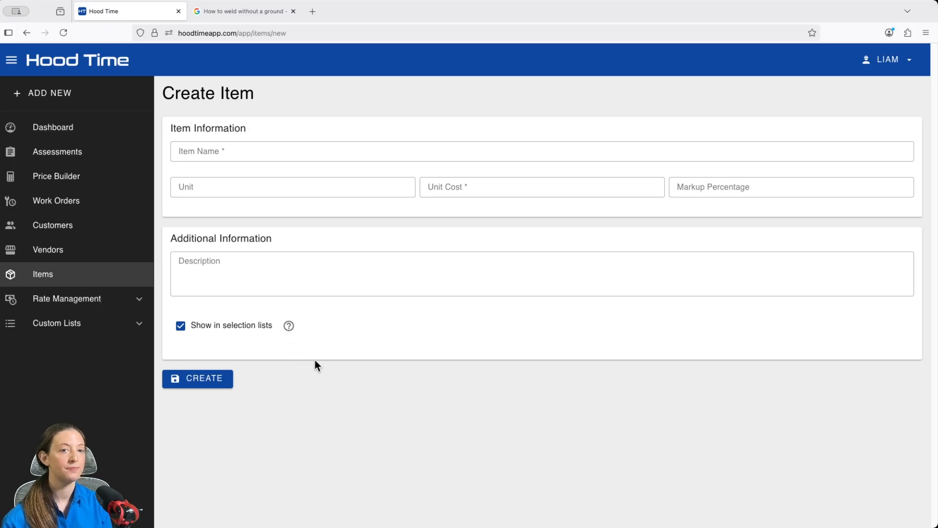
click(130, 300)
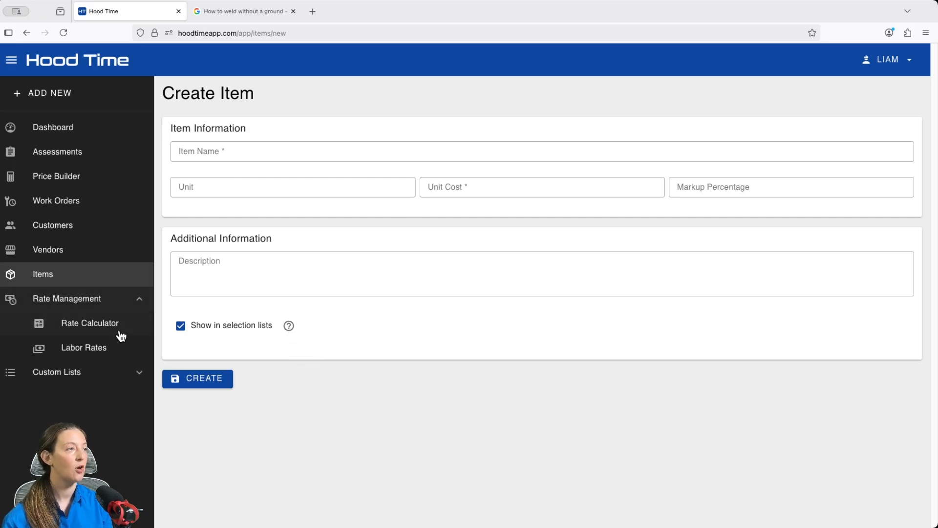
click(114, 349)
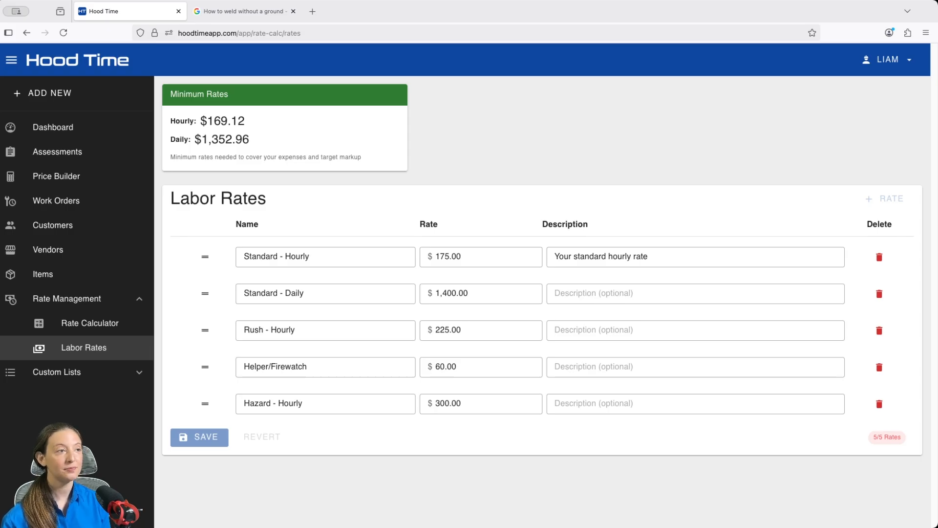
Copy the Handrails for deck stairs assessment to a new work order
click(73, 161)
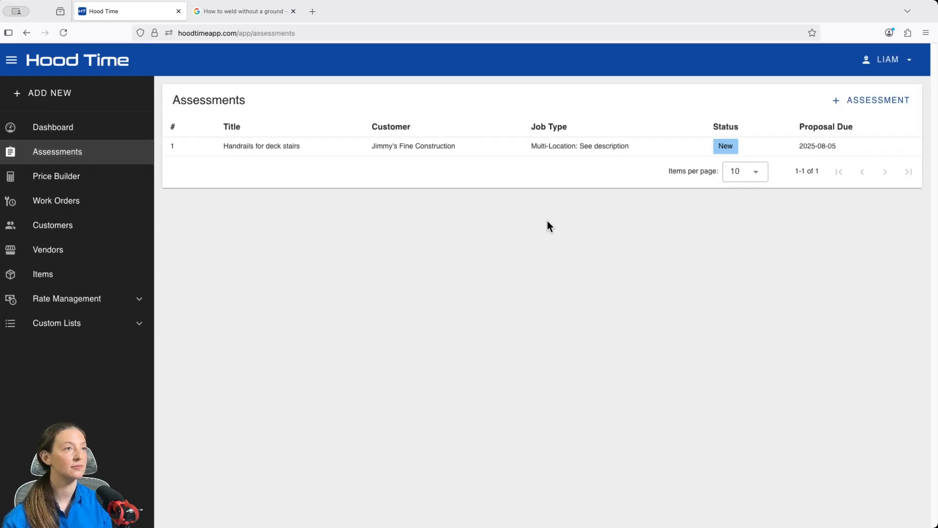
click(510, 155)
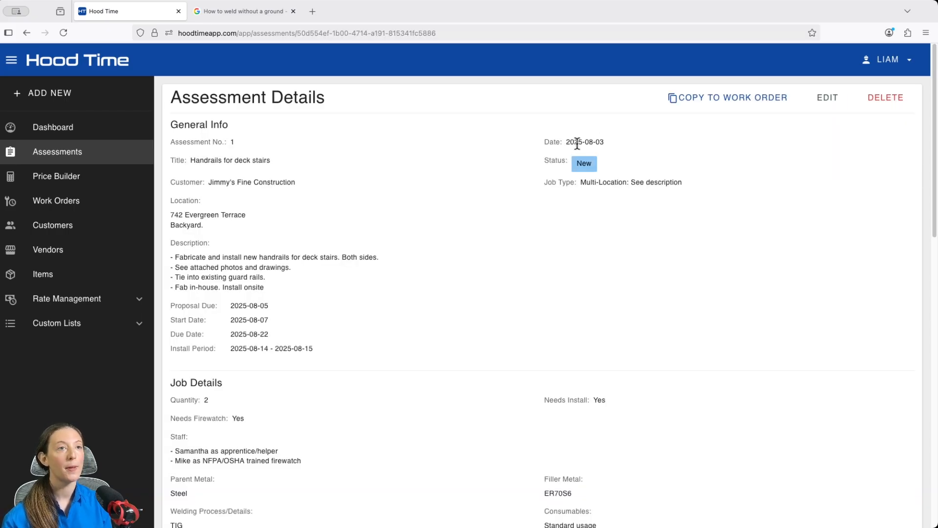
click(727, 99)
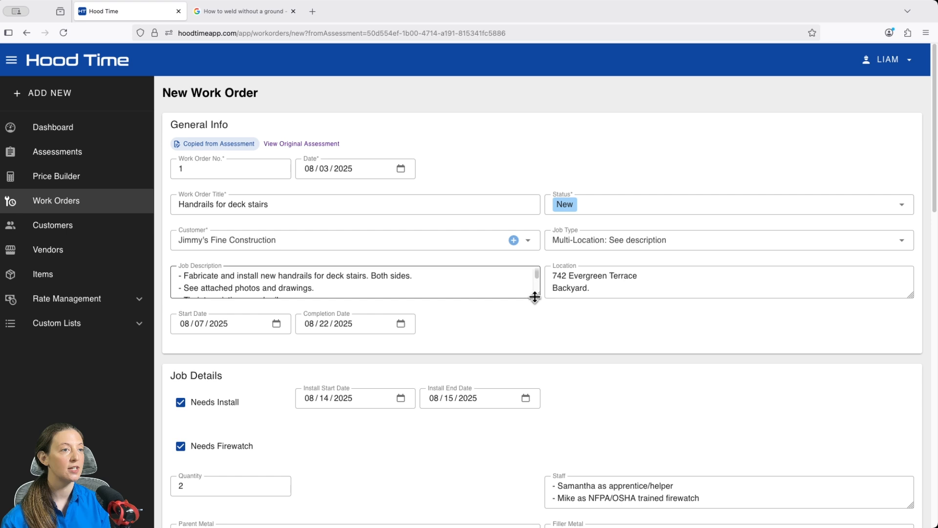
Enlarge the new work order's Job Description field to fit its full text and save the work order
drag(533, 296, 540, 348)
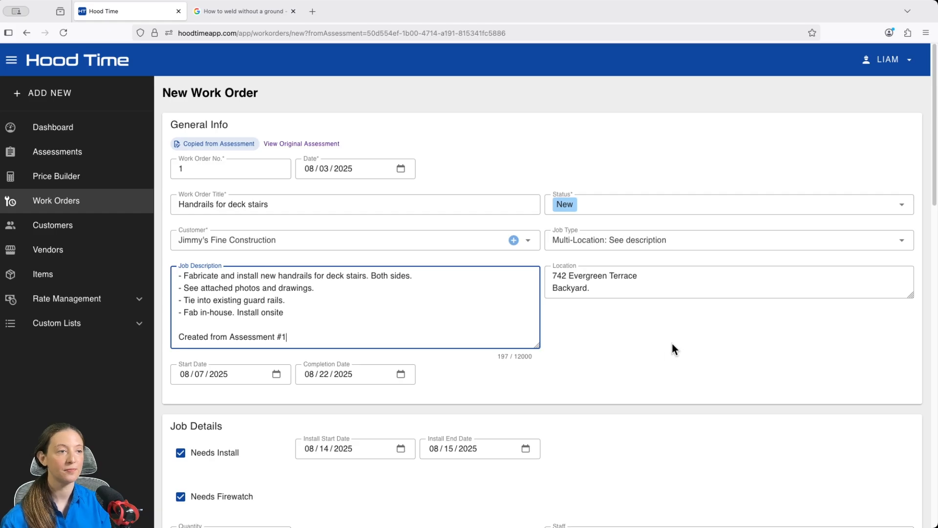
scroll(670, 350, down, 20)
click(192, 511)
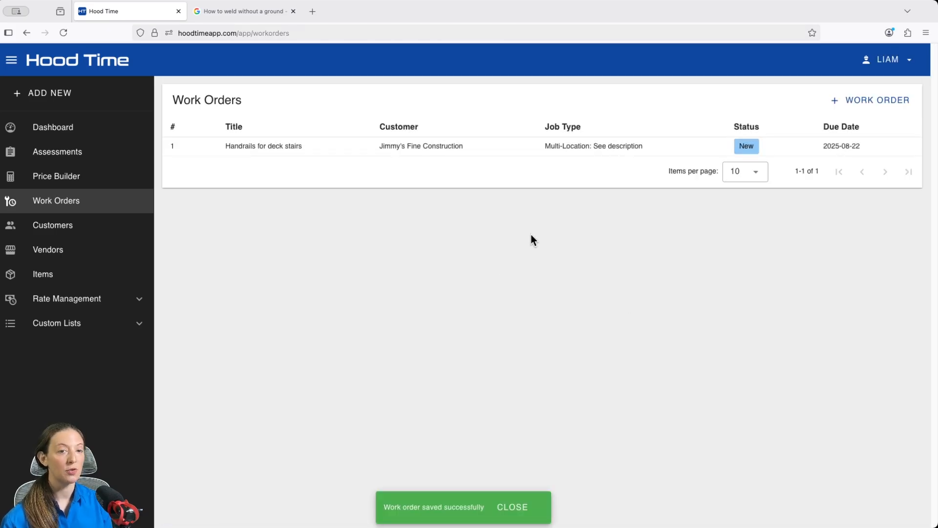
Add a daily log to the Handrails for deck stairs work order with the description "Cleaned and prepped materials" and 2 hours worked, and save it
click(508, 151)
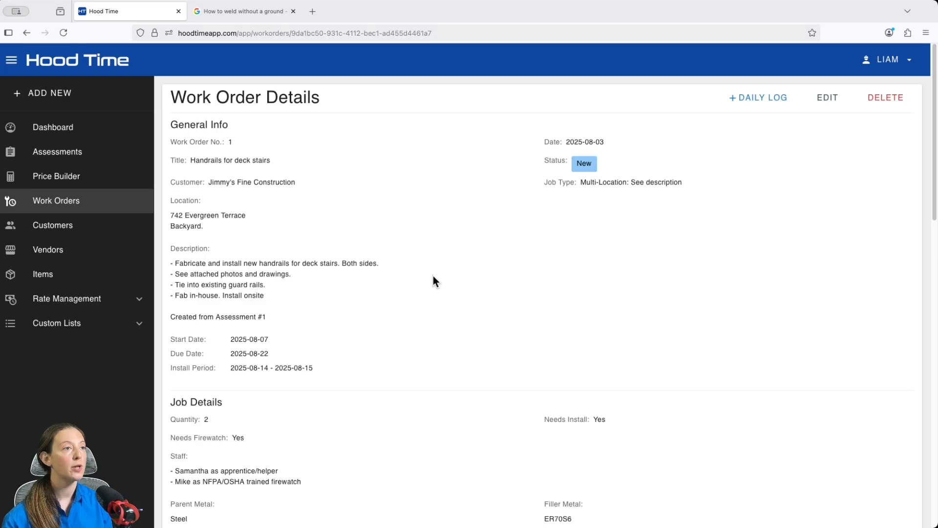
scroll(433, 277, down, 13)
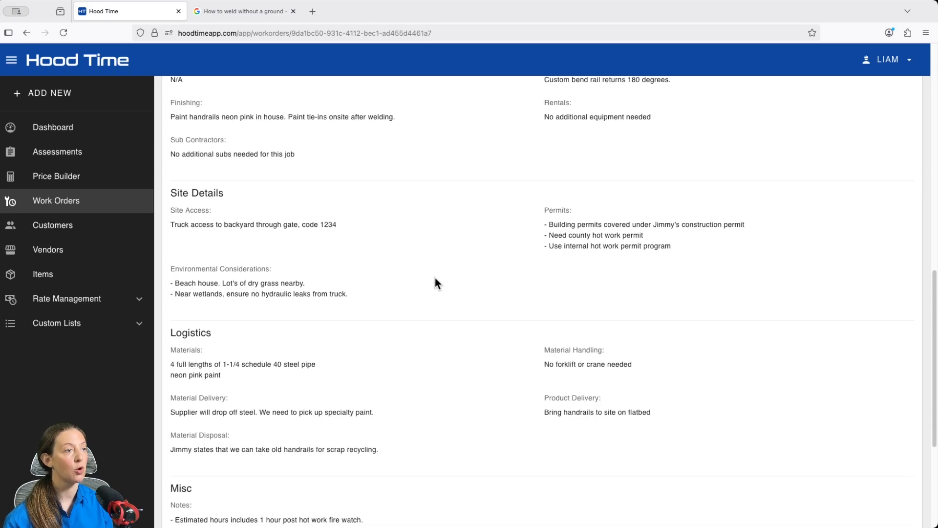
scroll(435, 278, down, 4)
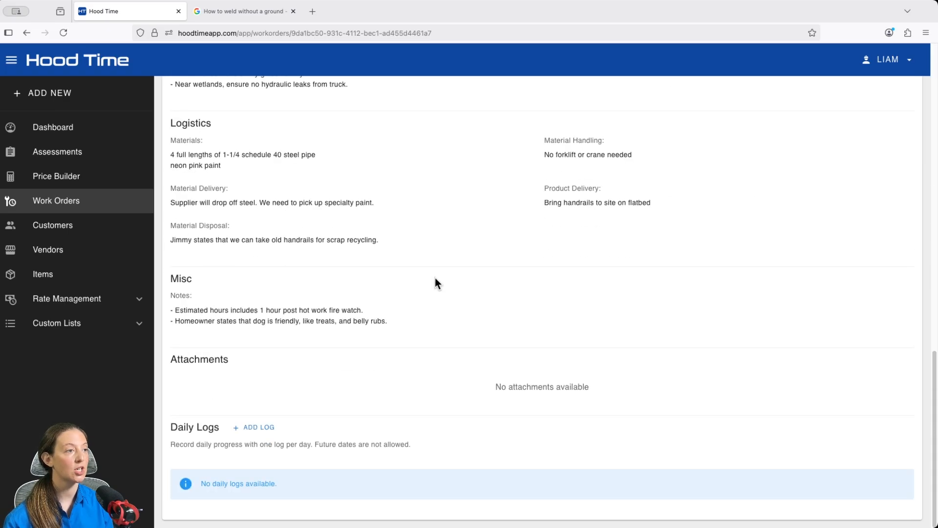
click(254, 427)
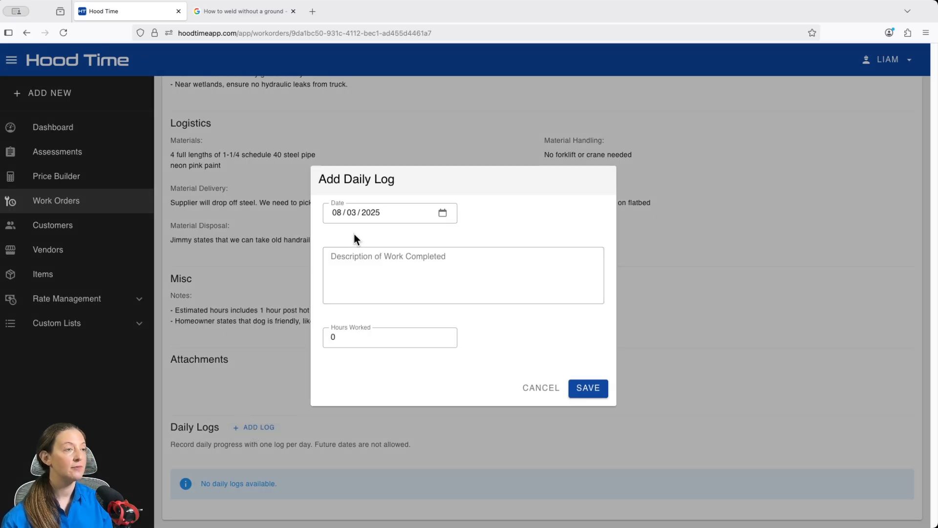
click(357, 257)
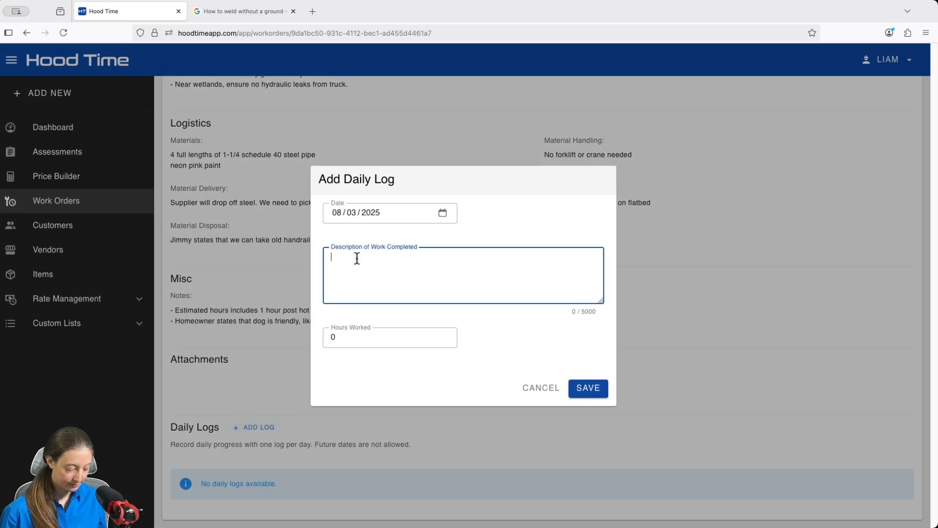
text(Cleaned and )
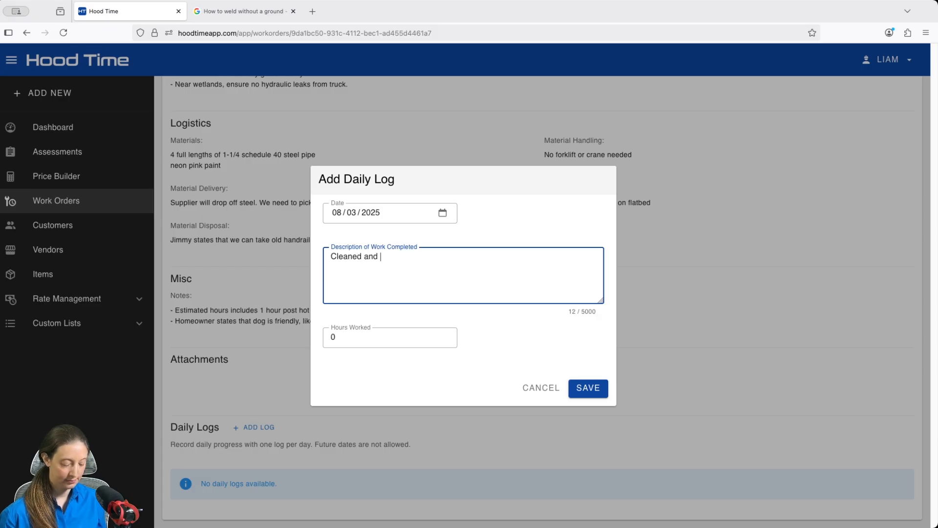
text(prepped mat)
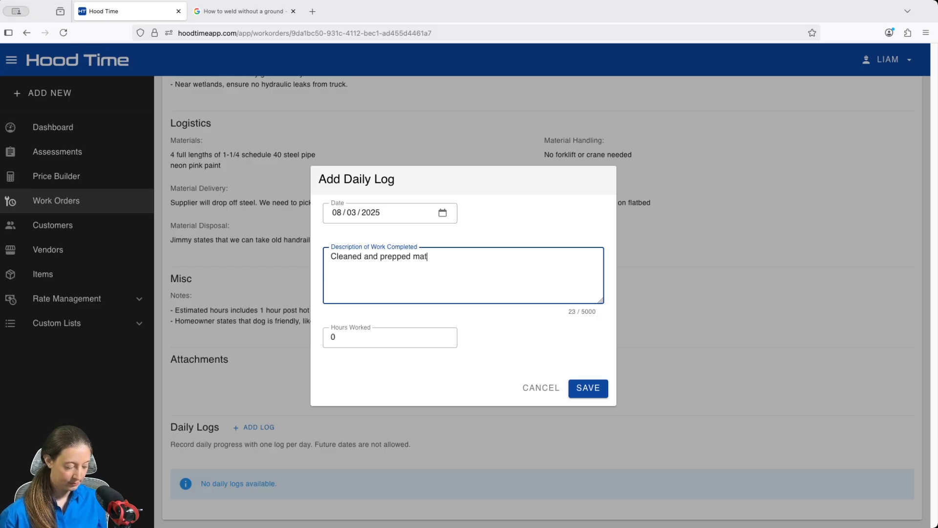
text(erials)
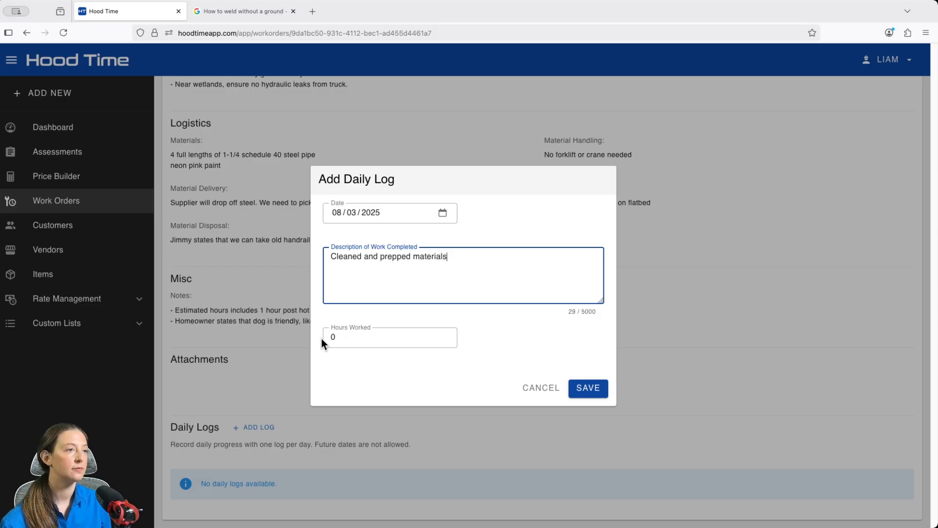
click(347, 338)
text(2)
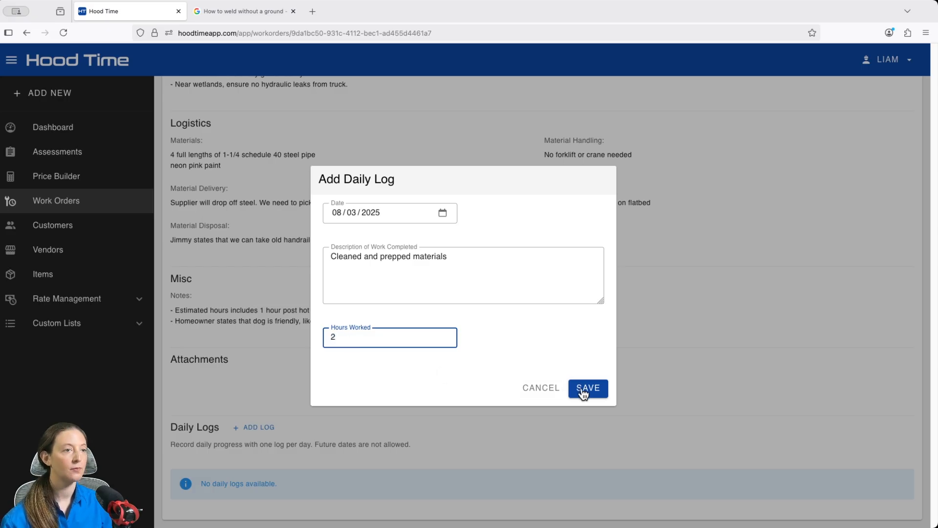
click(585, 388)
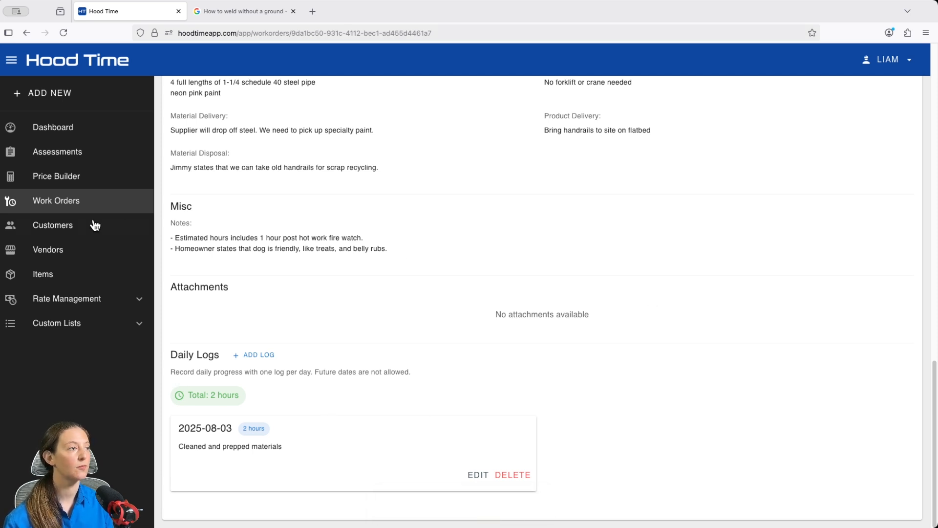
View the handrails work order through the related documents of customer Jimmy's Fine Construction, and return to the dashboard
click(77, 229)
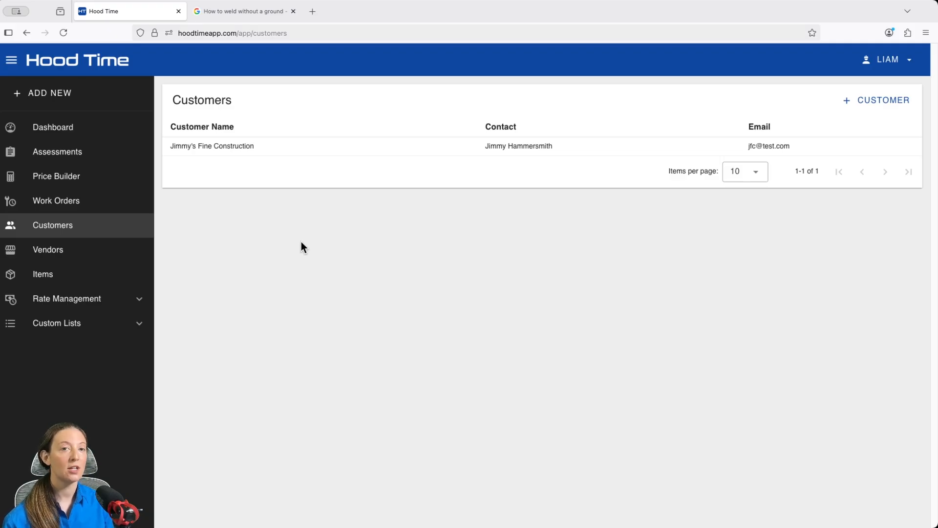
click(413, 147)
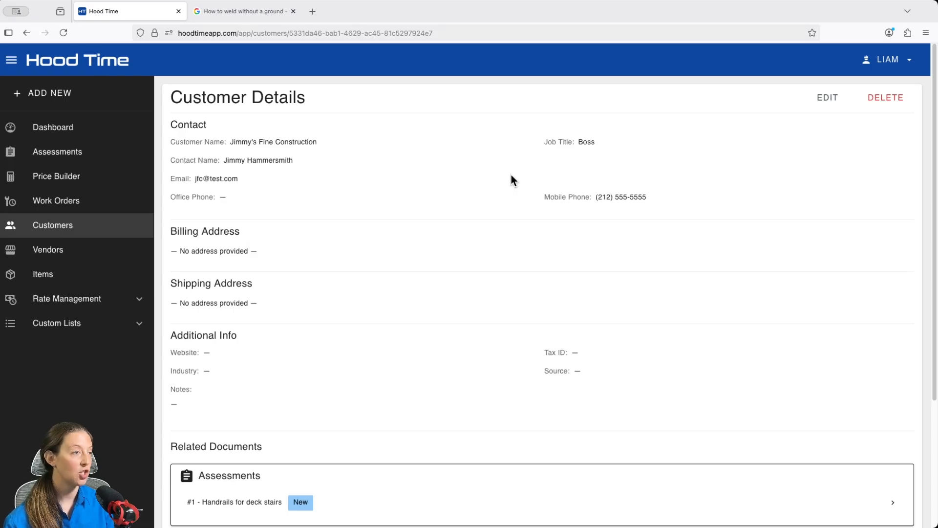
scroll(511, 175, down, 5)
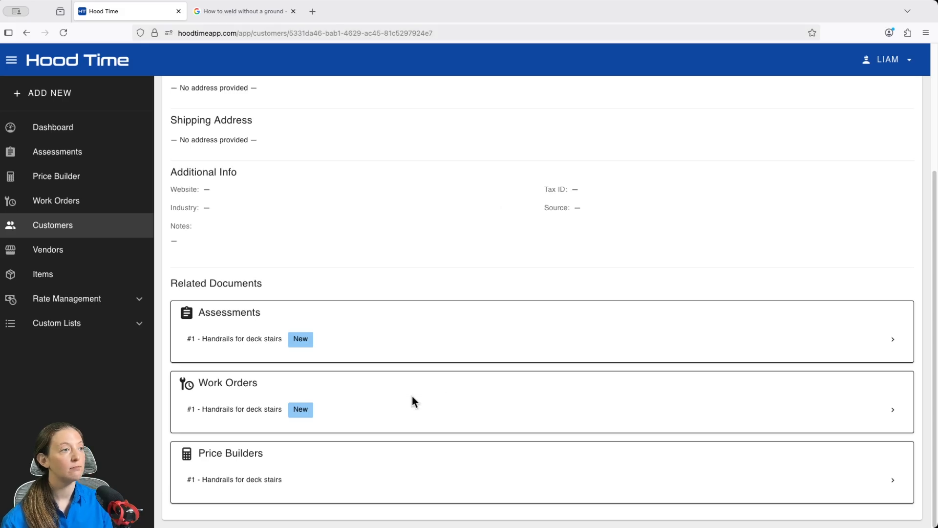
click(326, 416)
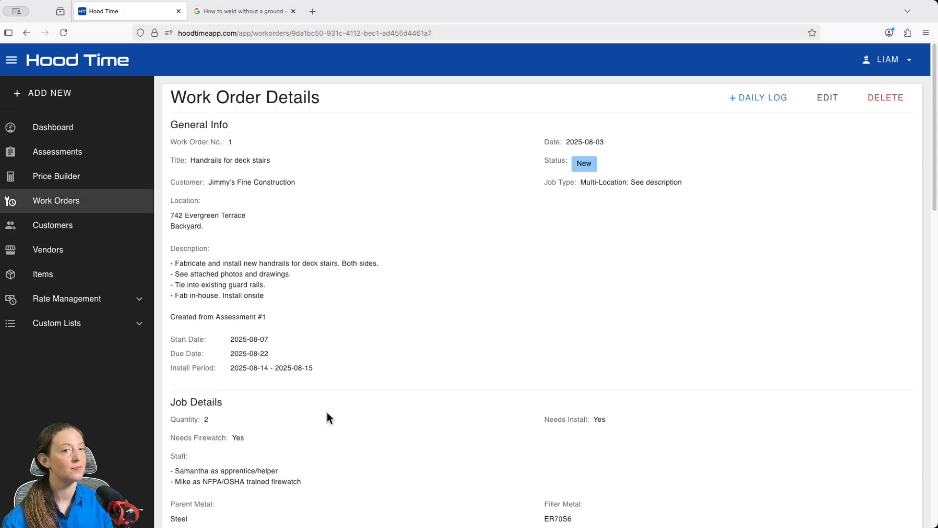
click(58, 127)
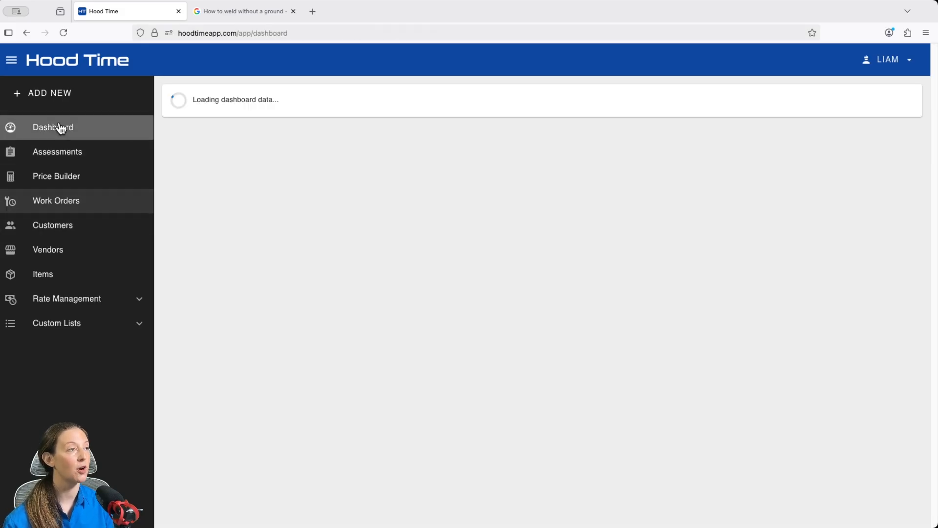